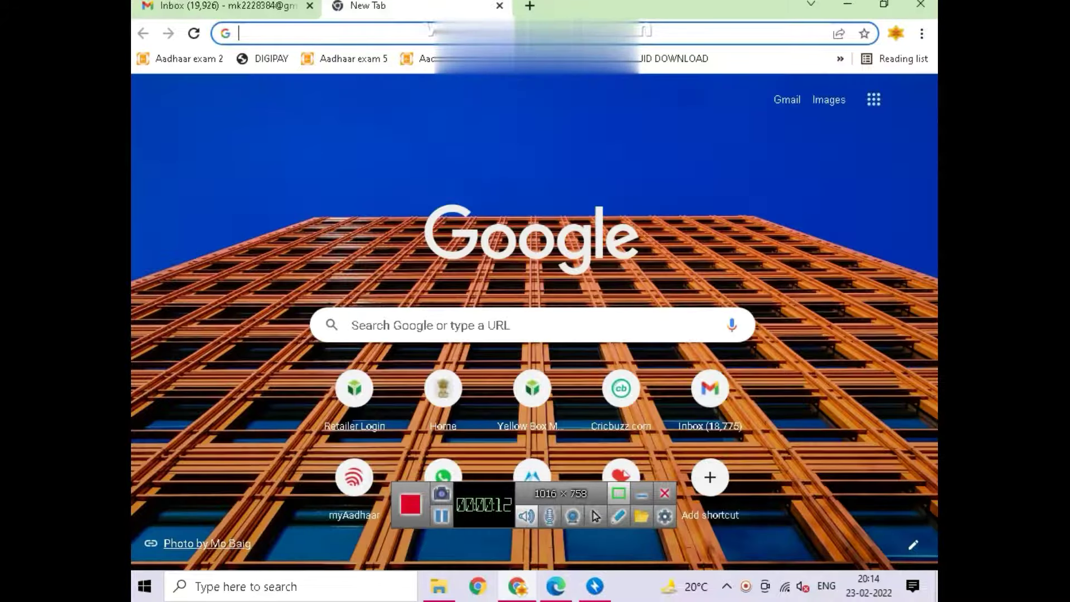
- Search Google for 'AADHAR APPOINTMENT' from a new tab's address bar
type("AAD")
type("HAR")
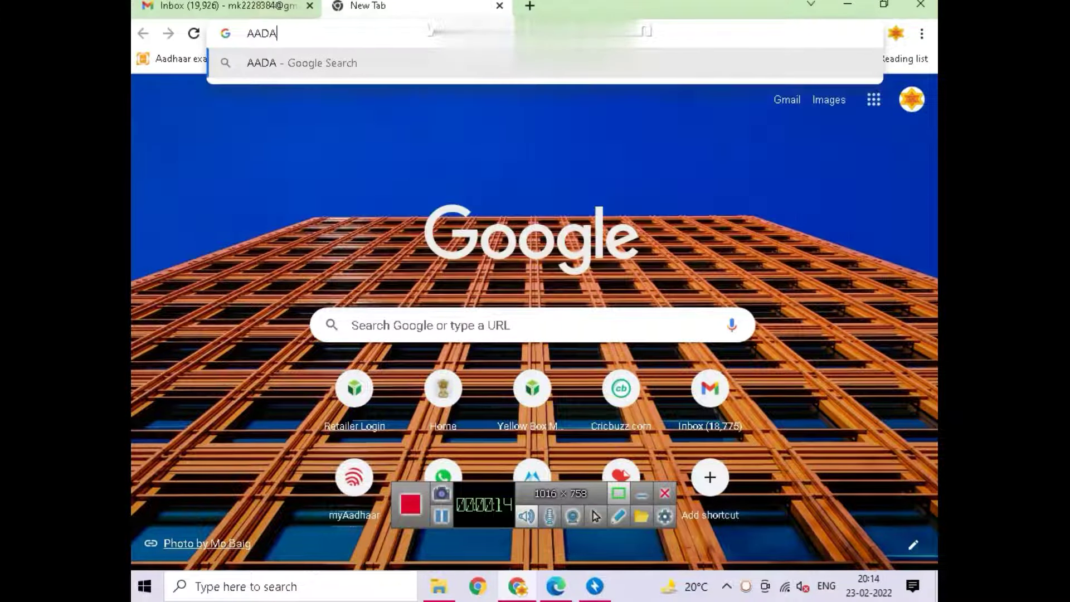
key("BackSpace")
key("BackSpace")
key("BackSpace")
type("HAR APP")
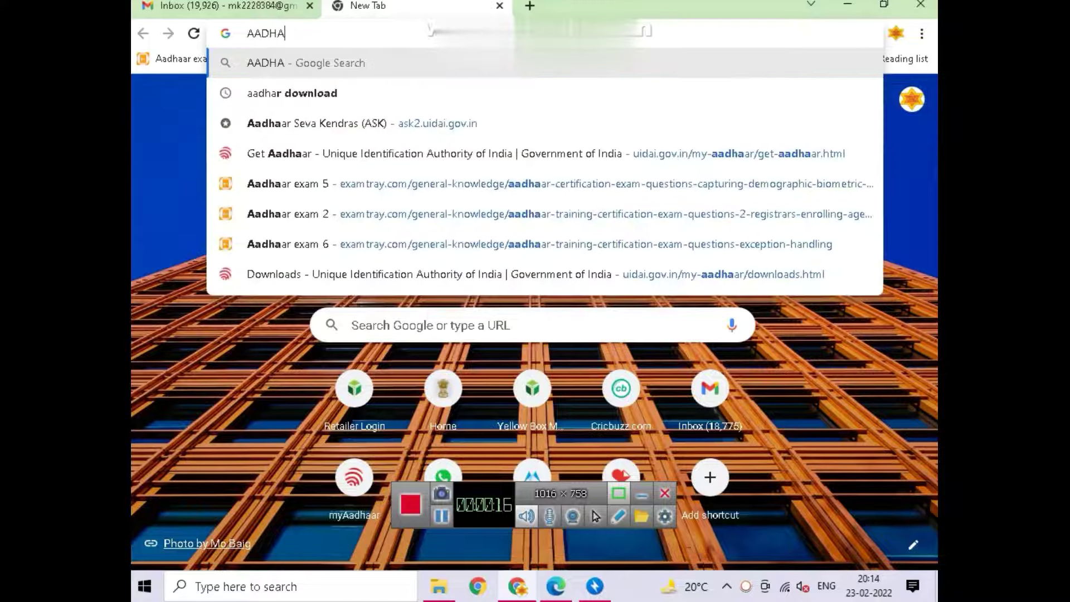
type("OI")
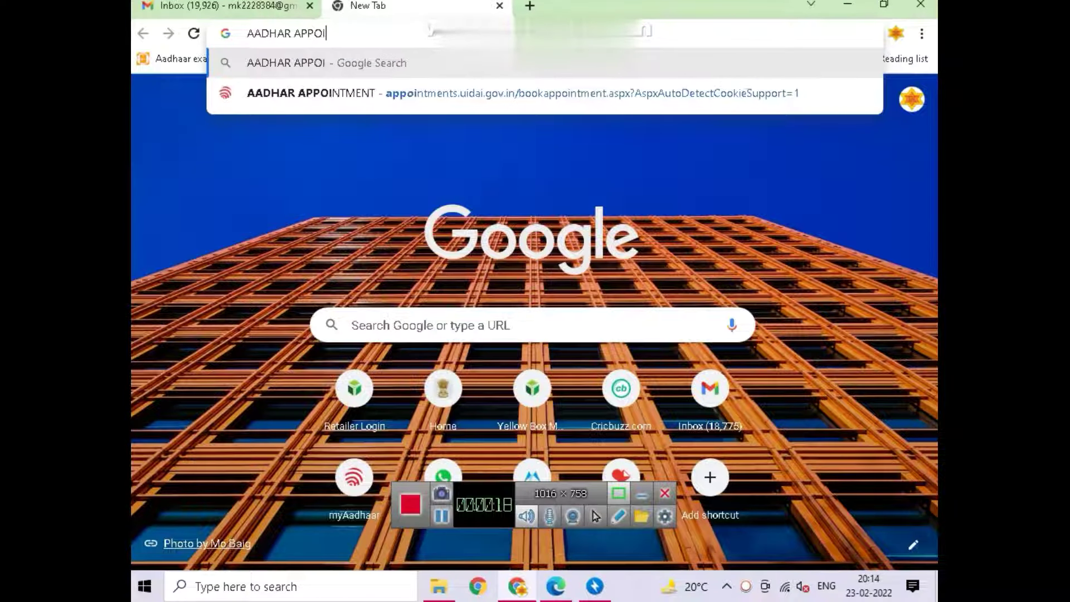
type("NTMENT")
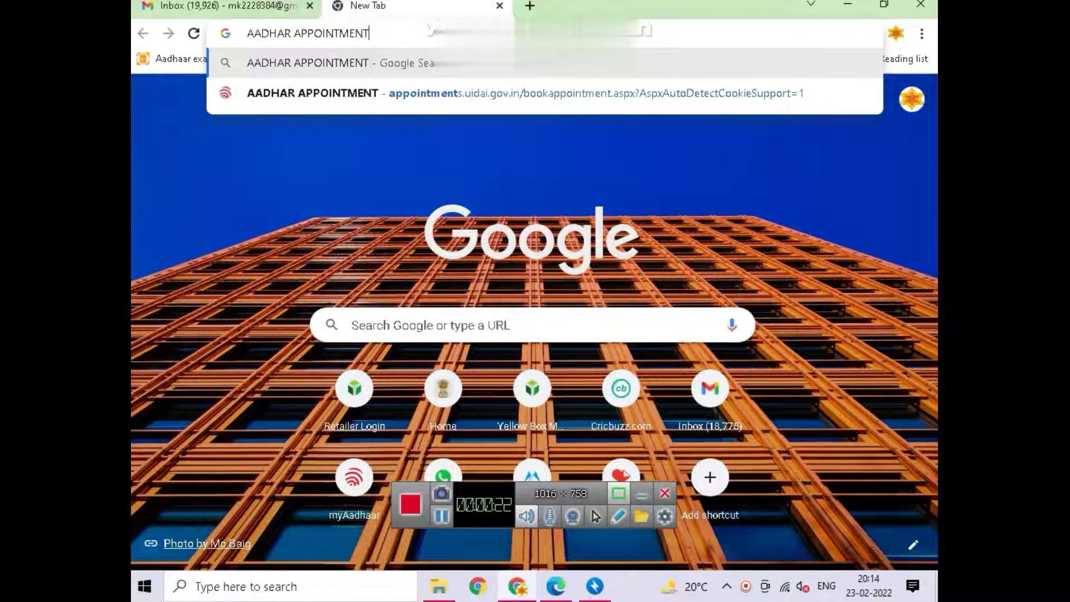
key("Return")
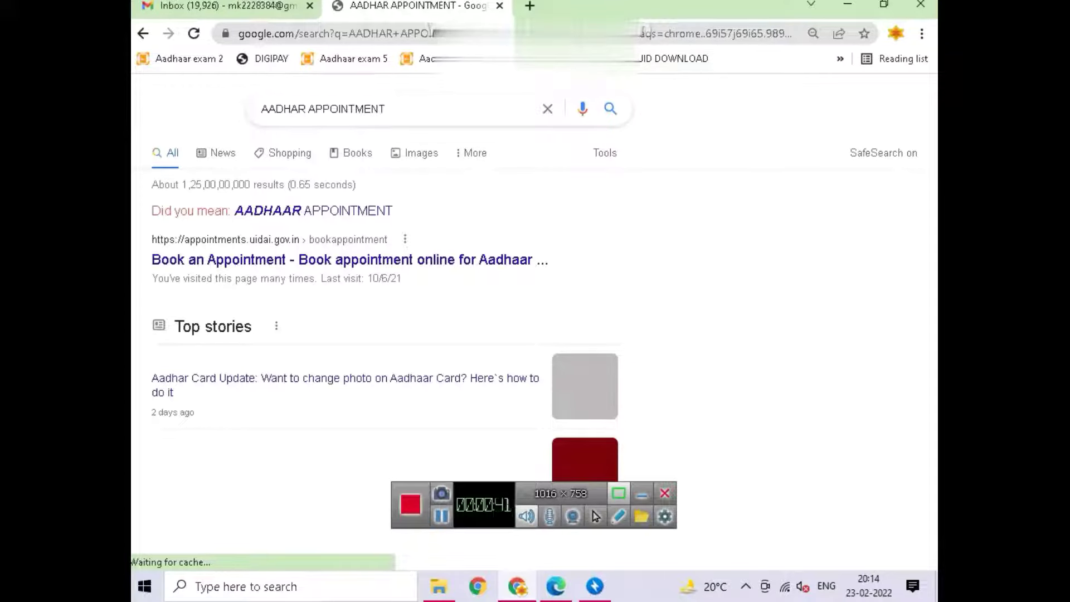
- Open the UIDAI Book an Appointment result, choose Delhi - Mohan Estate and proceed to booking
left_click(350, 260)
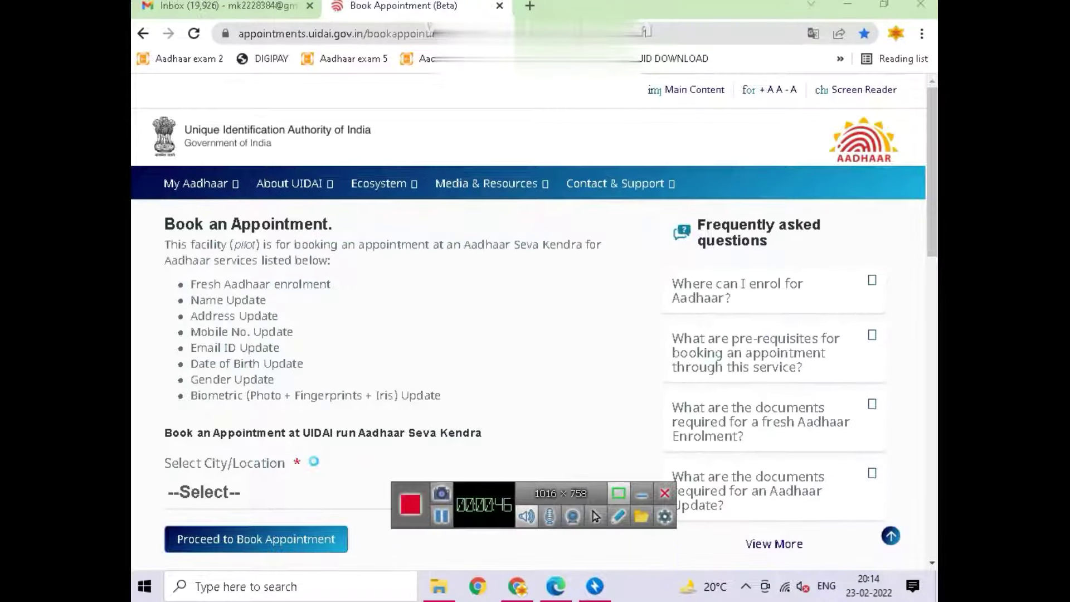
left_click_drag(424, 485, 430, 565)
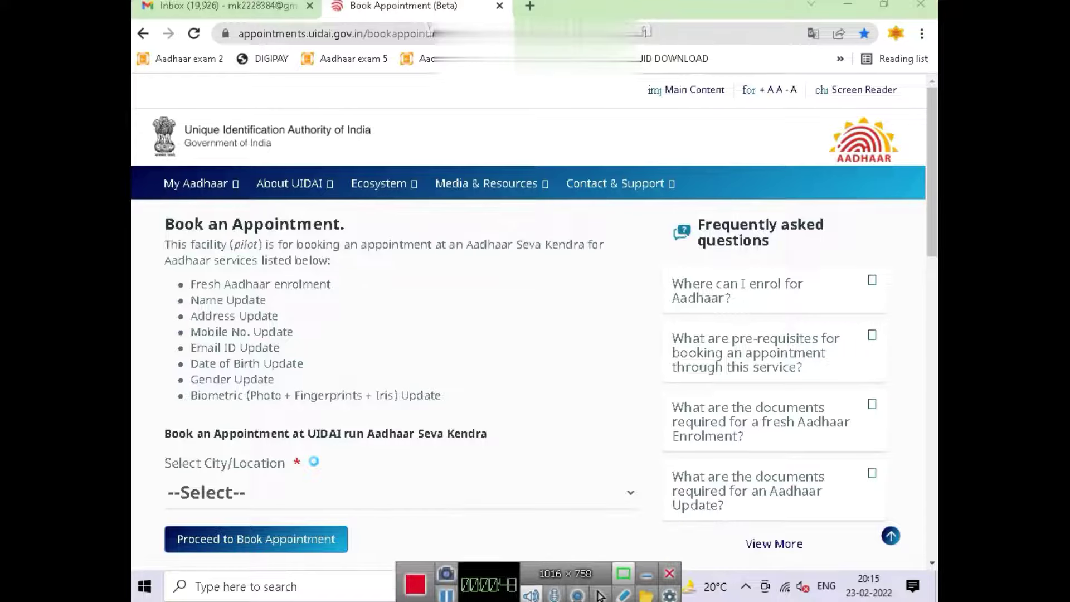
scroll(257, 390, "down", 3)
left_click(357, 343)
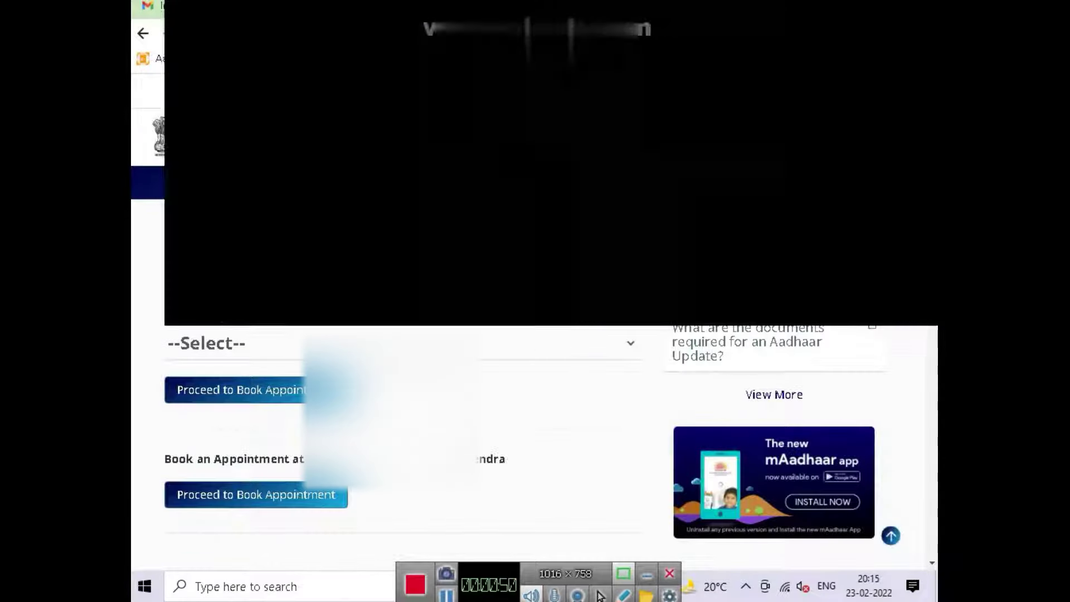
scroll(390, 206, "down", 3)
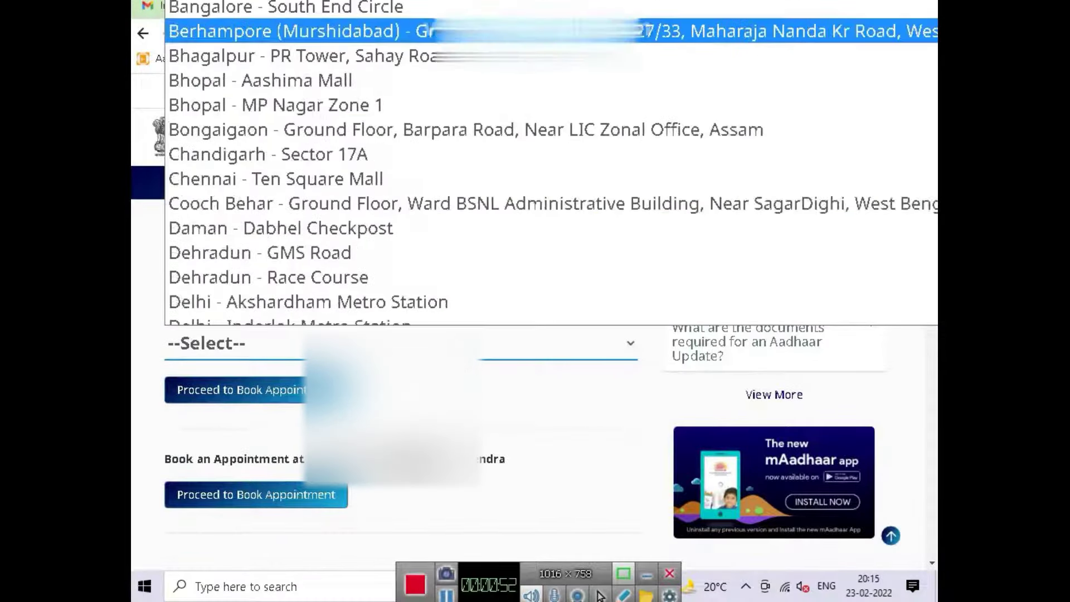
scroll(390, 223, "down", 3)
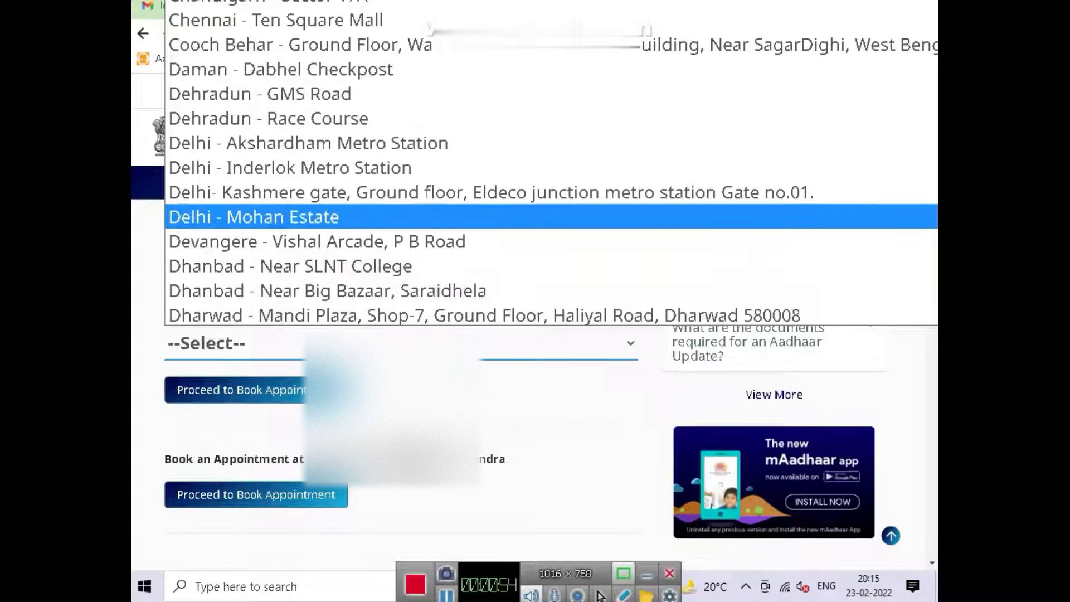
left_click(390, 217)
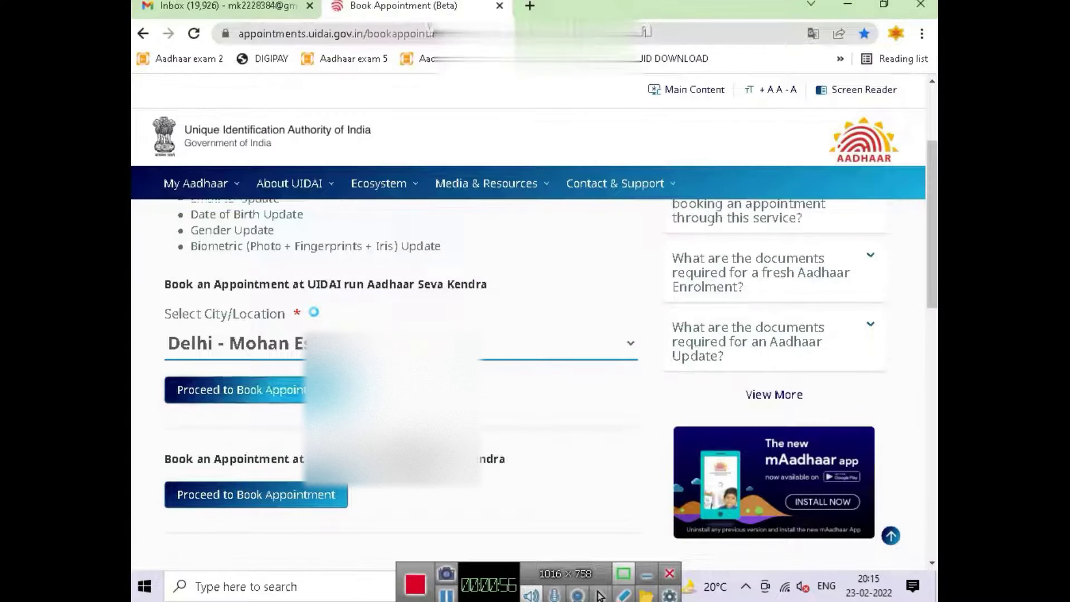
left_click(239, 389)
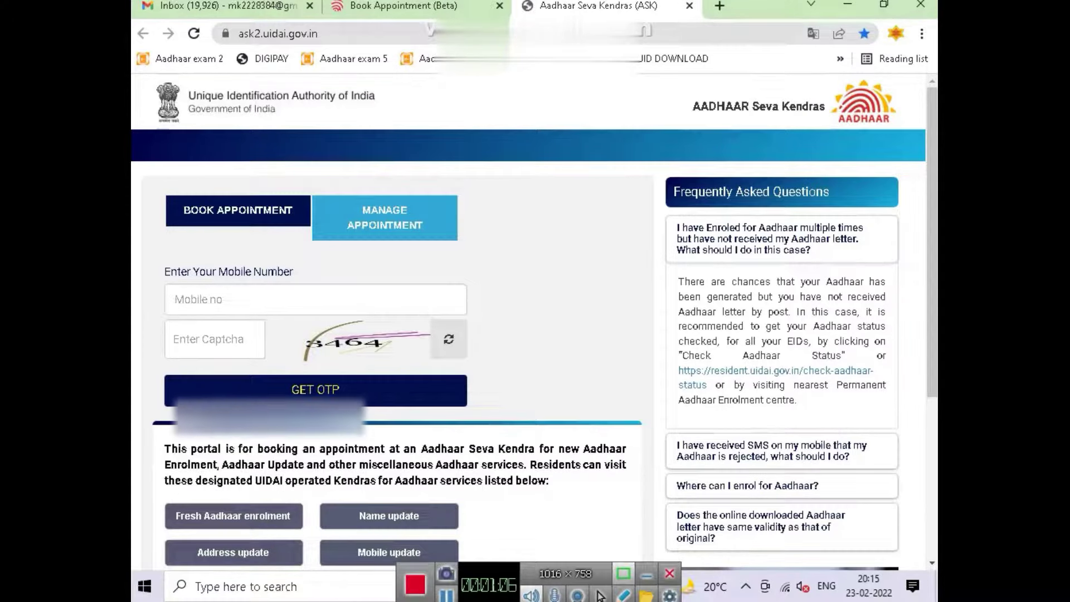
- Under Manage Appointment, enter the mobile number and captcha and request an OTP
left_click(238, 210)
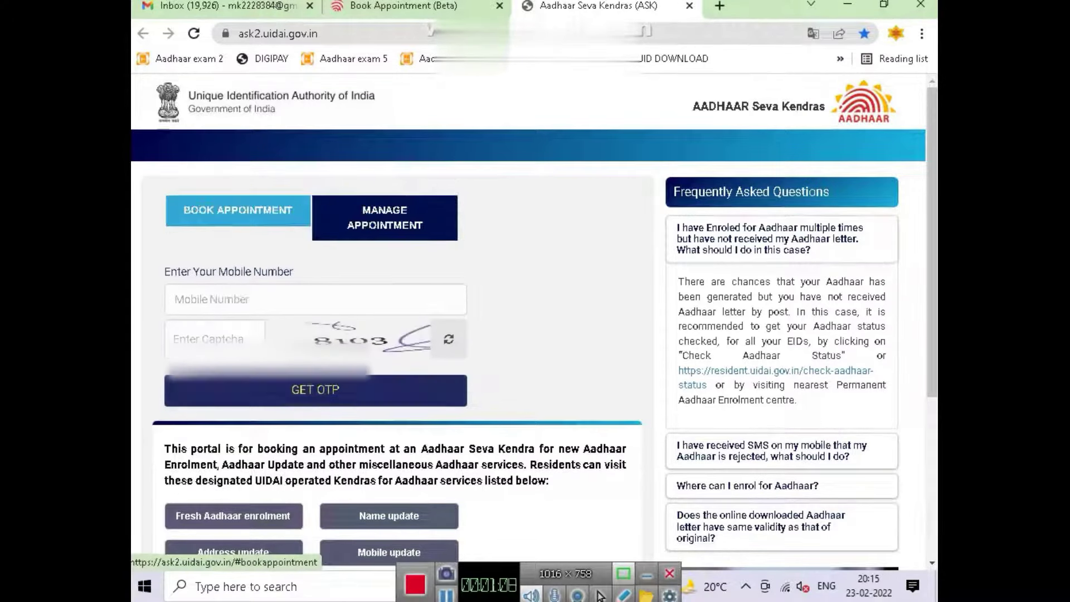
left_click(315, 299)
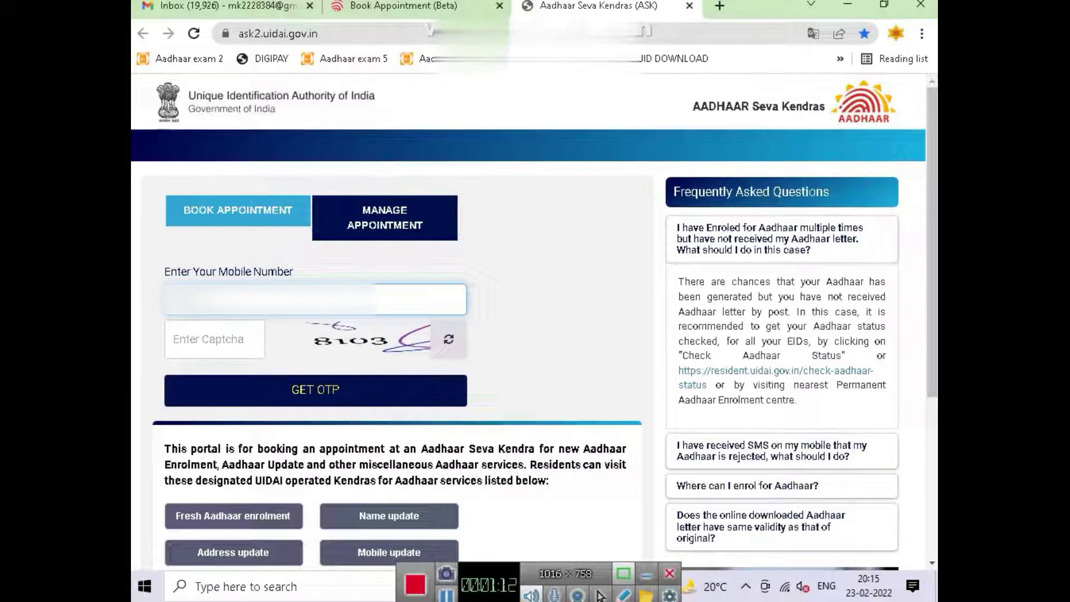
left_click(215, 339)
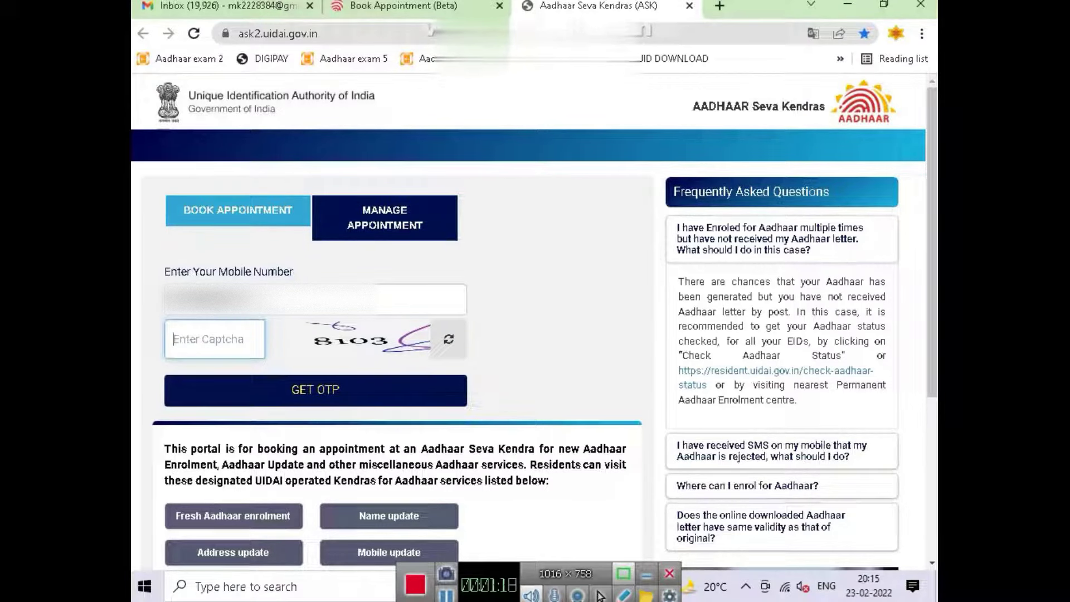
type("8103")
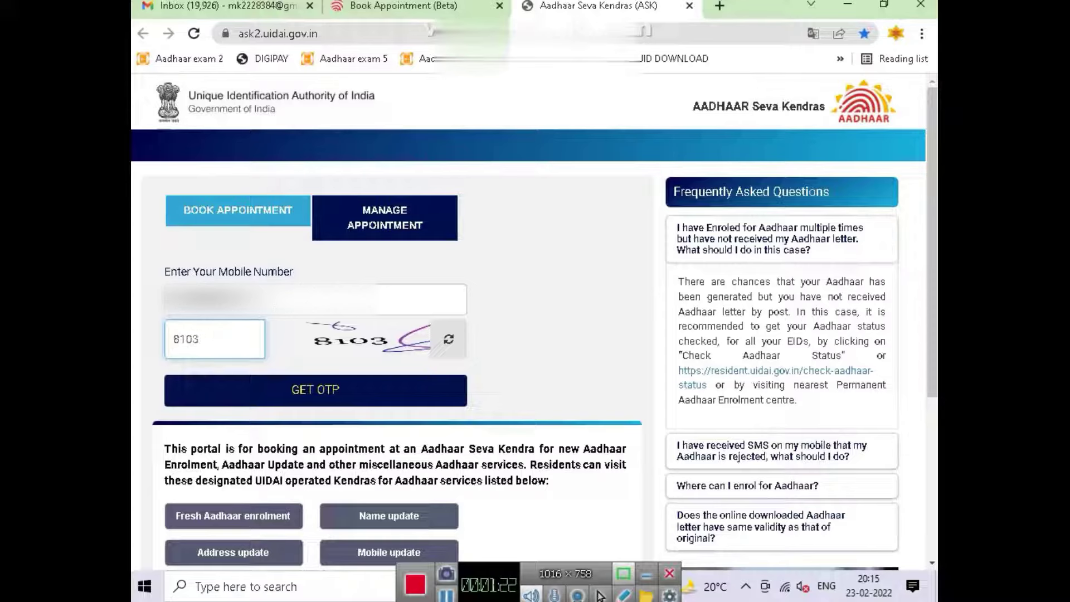
key("Return")
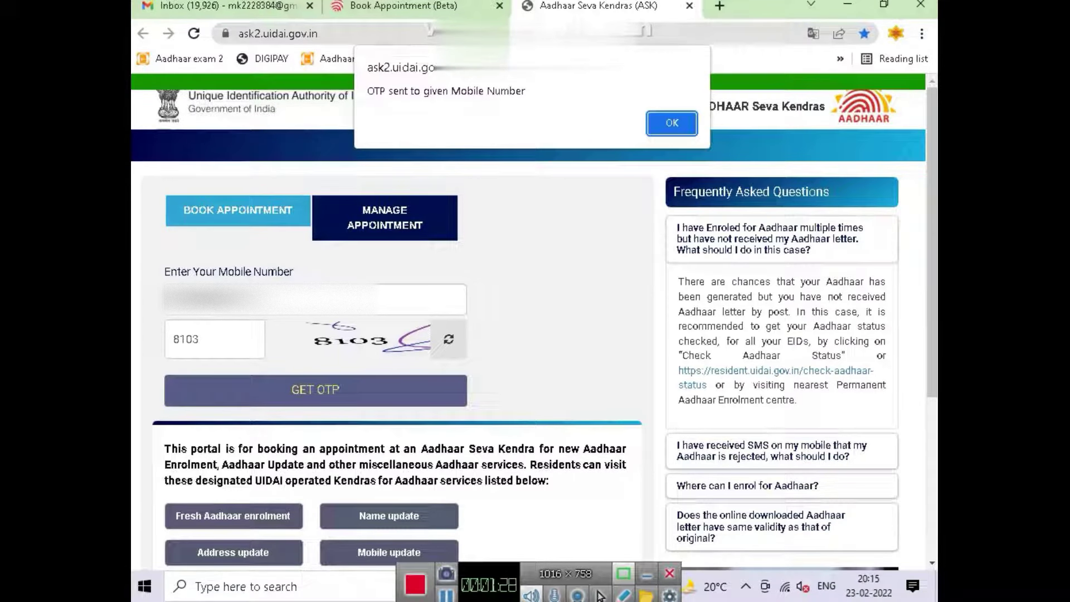
key("Return")
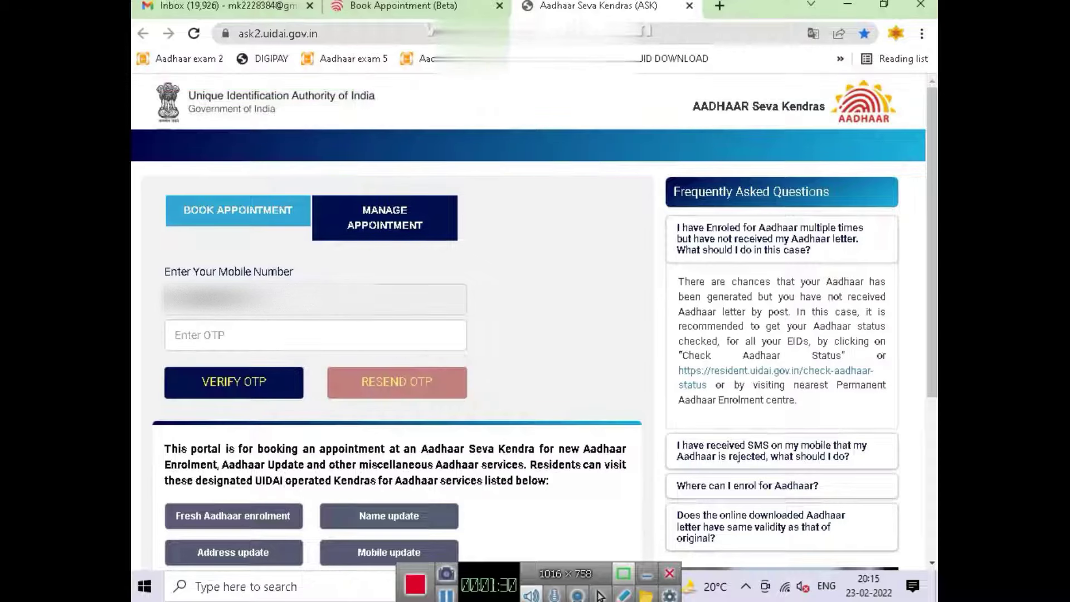
- Enter the received OTP, submit it for verification and dismiss the Invalid OTP alert
left_click(175, 335)
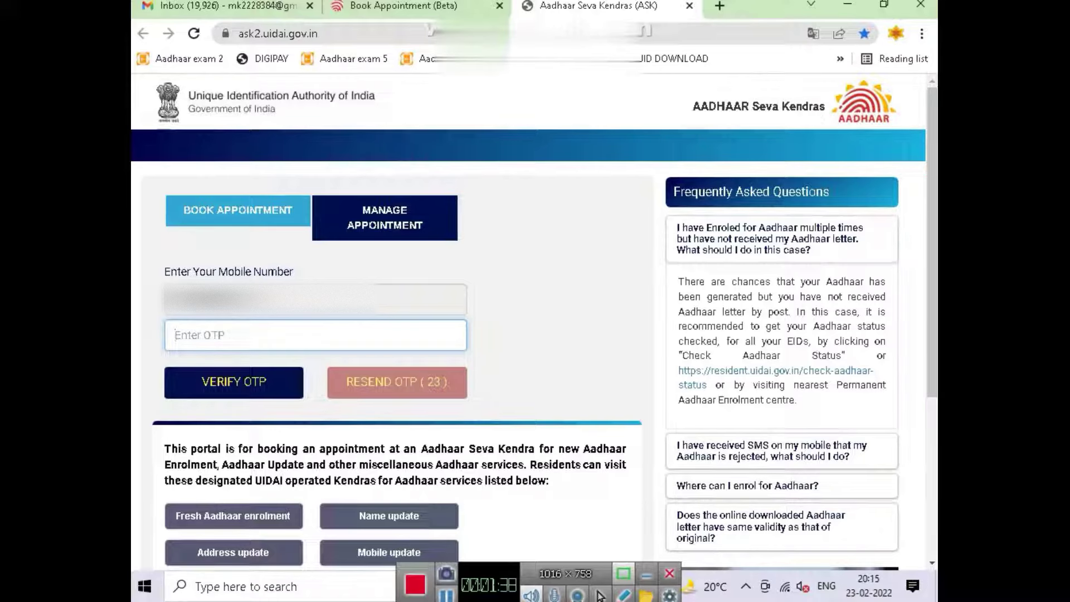
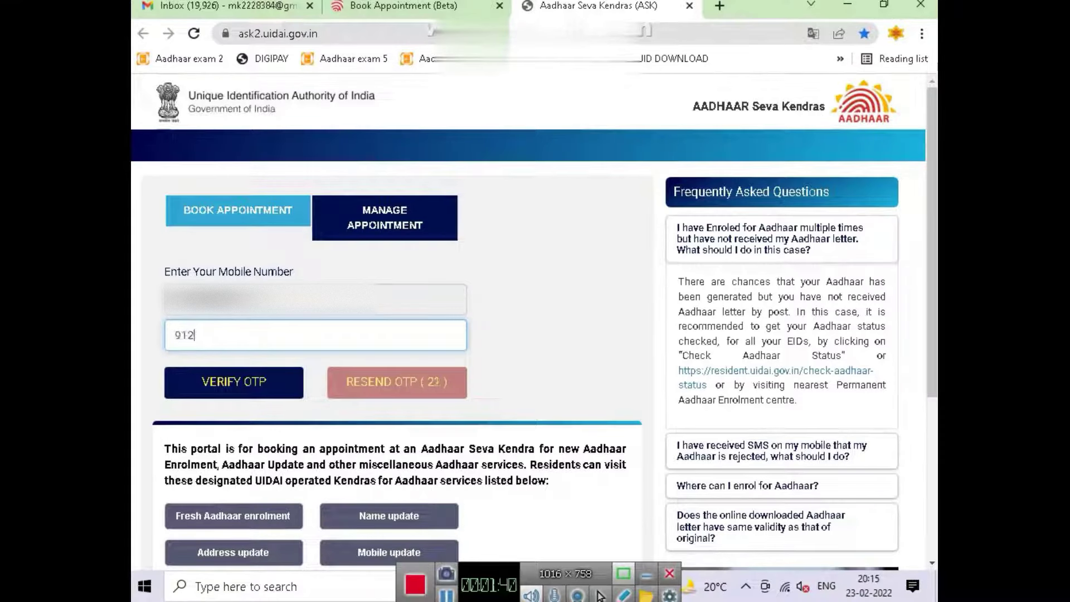
key("Tab")
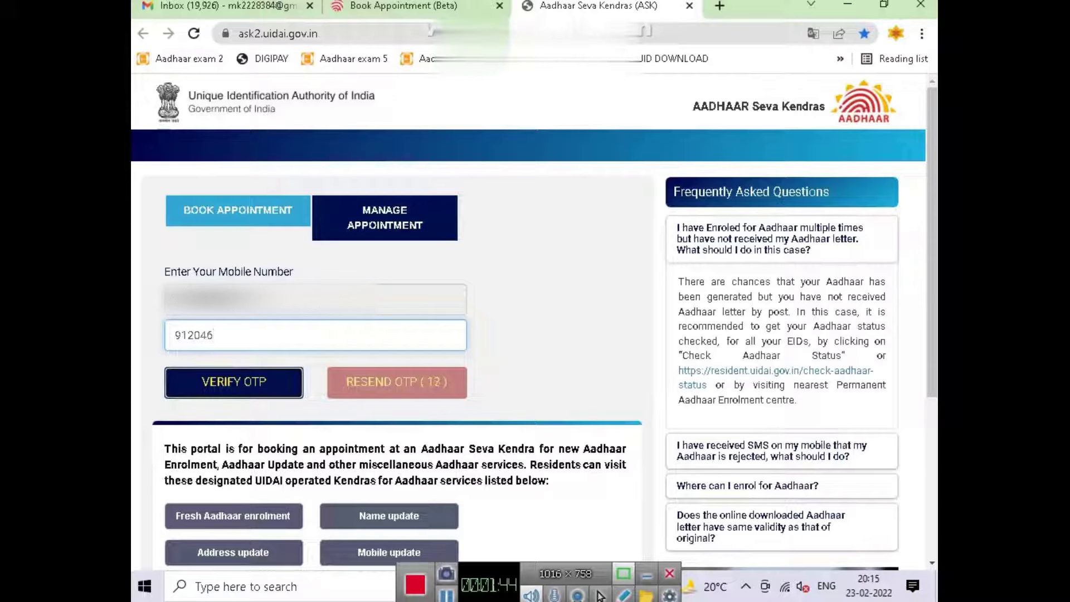
key("Return")
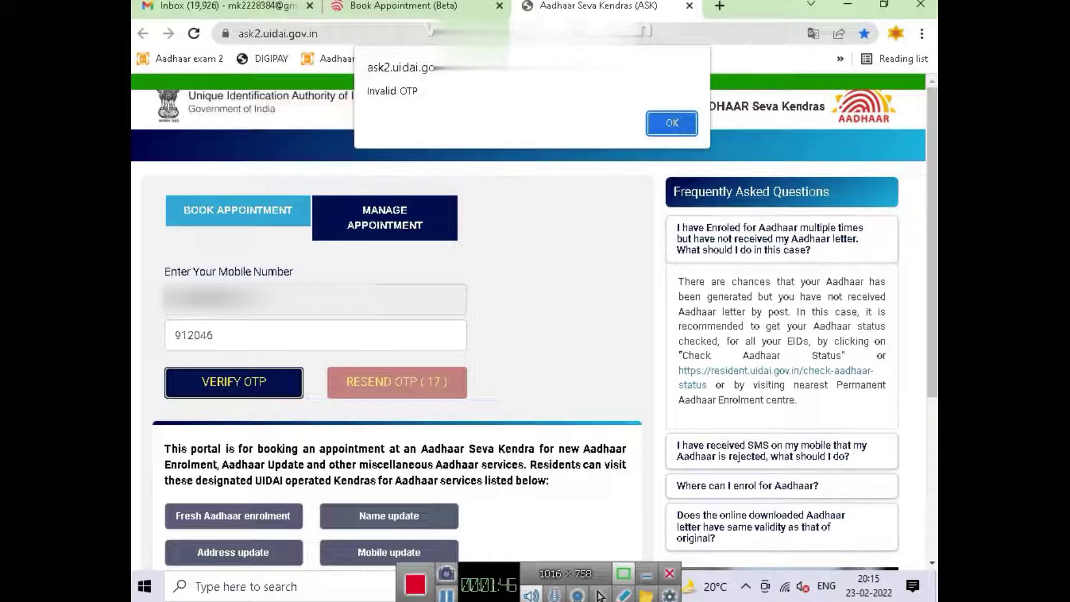
key("Return")
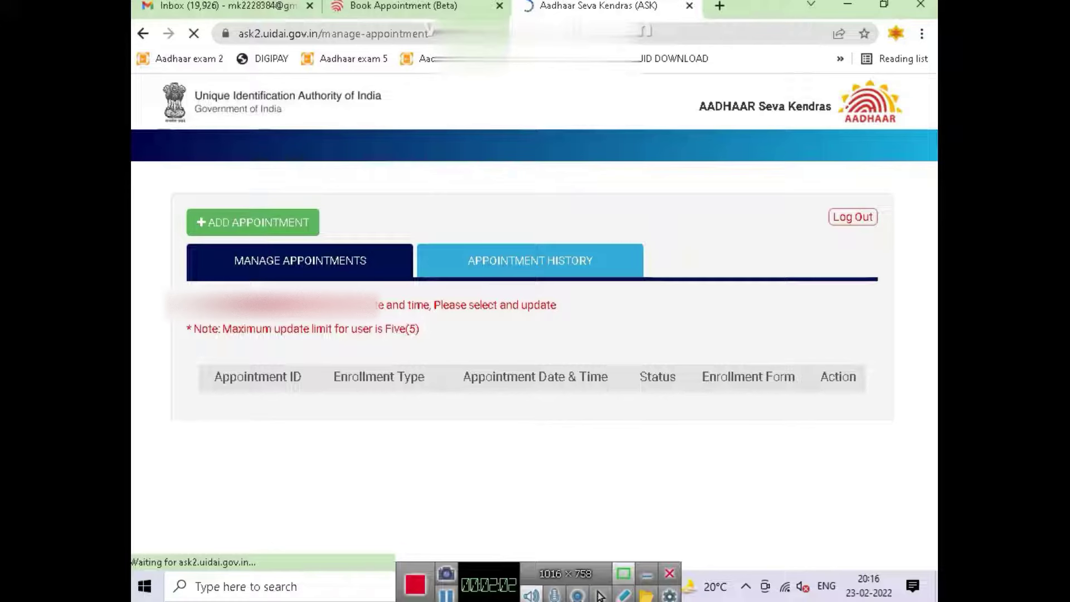
- Add a new appointment and open the enrollment type list for Member 1
left_click(252, 223)
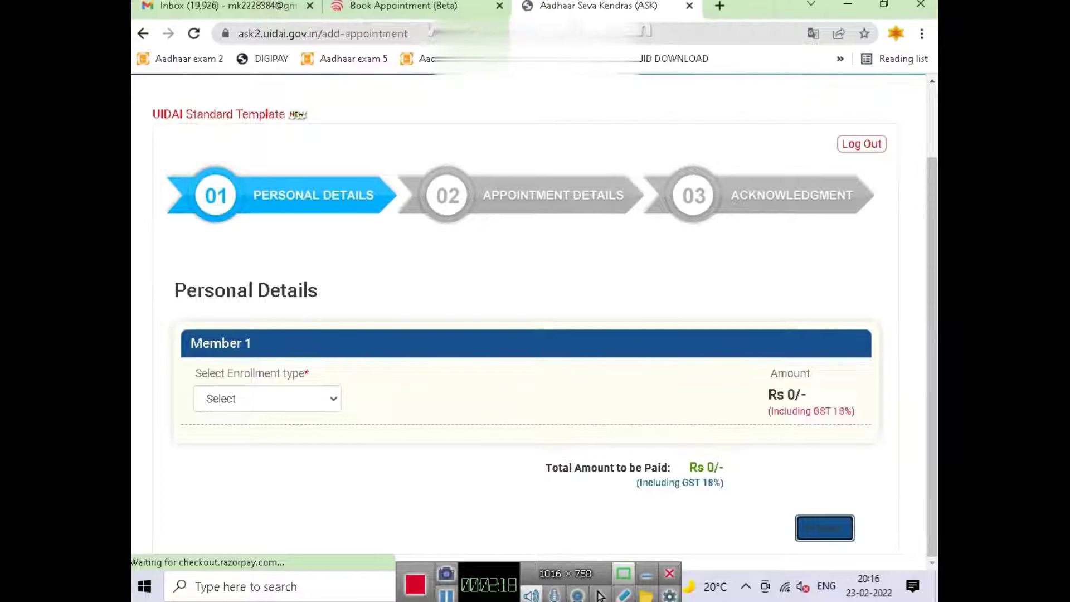
left_click(267, 398)
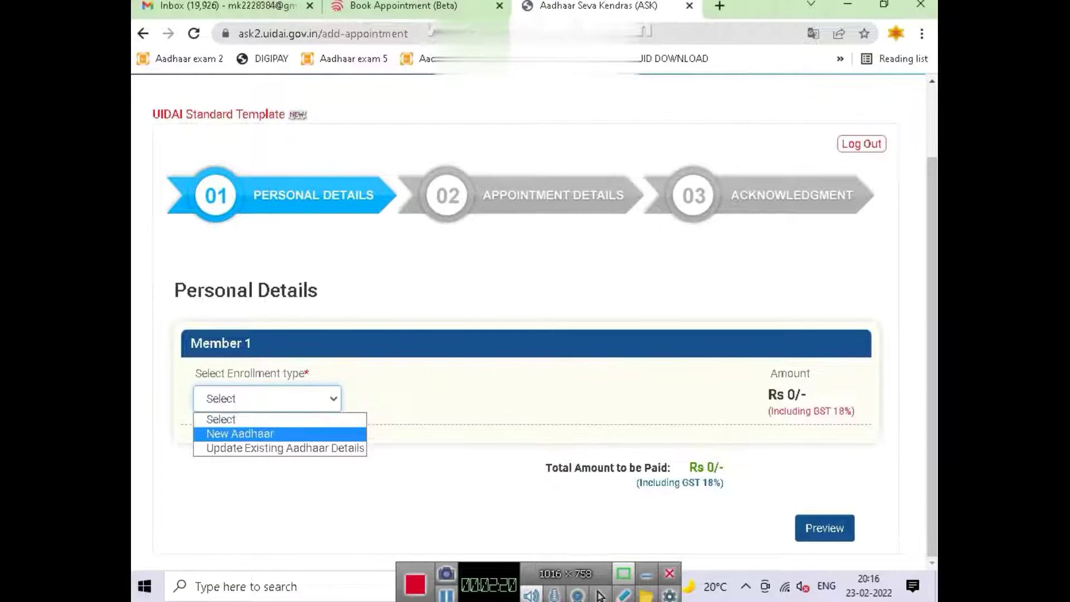
- Set the enrollment type to New Aadhaar
key("Up")
key("Return")
scroll(530, 323, "down", 3)
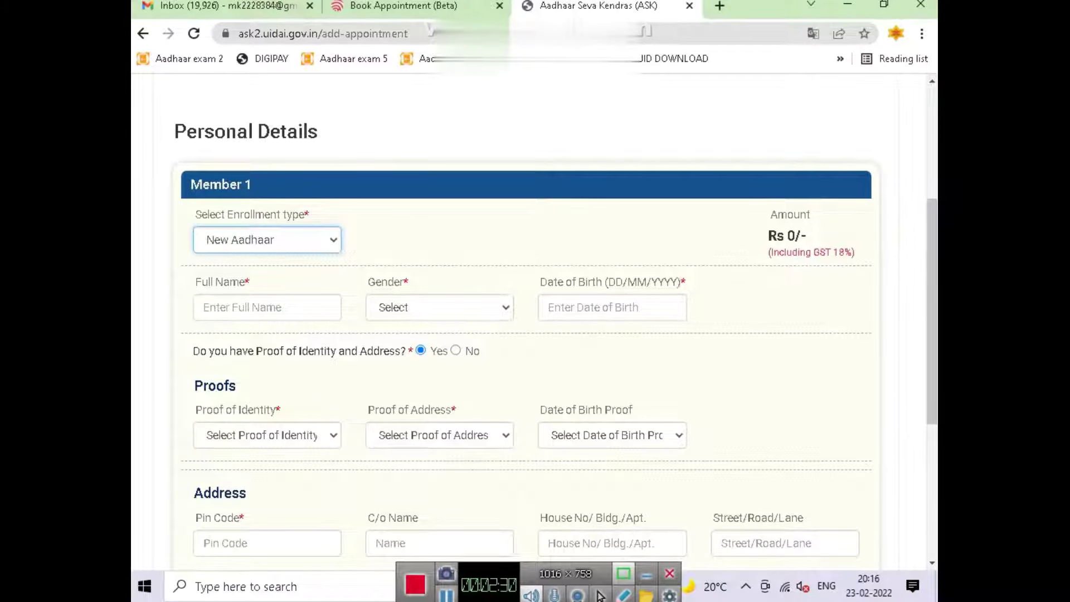
scroll(529, 323, "down", 3)
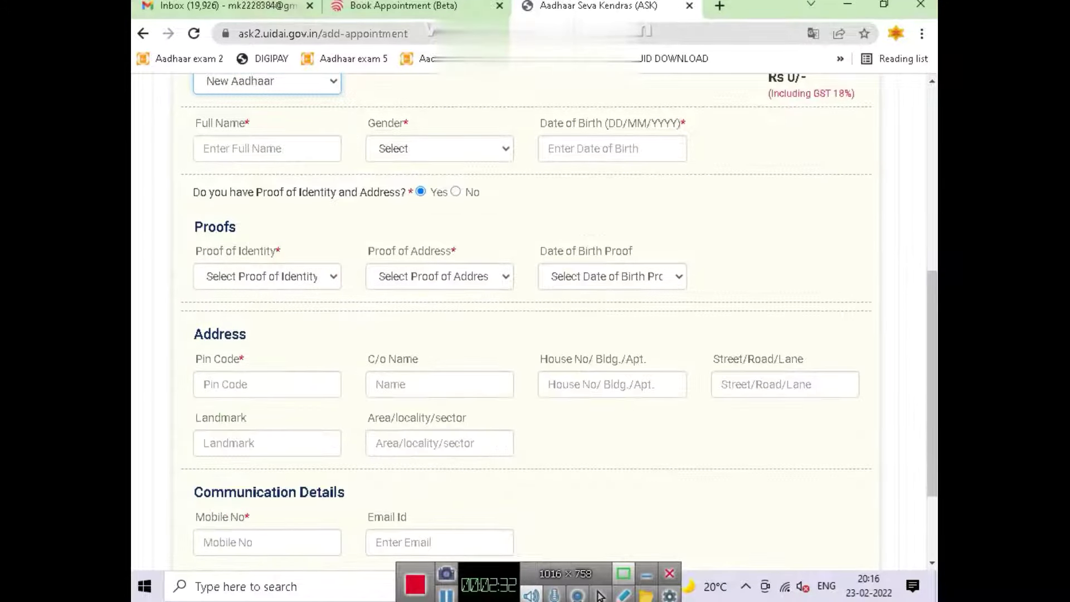
scroll(529, 323, "down", 3)
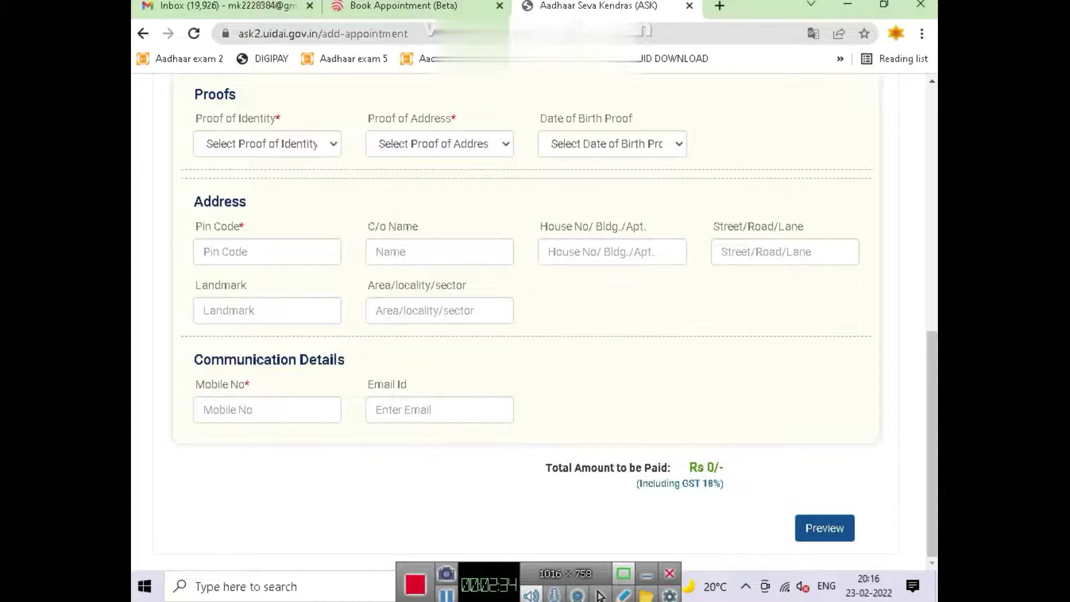
scroll(529, 323, "up", 10)
scroll(529, 323, "down", 3)
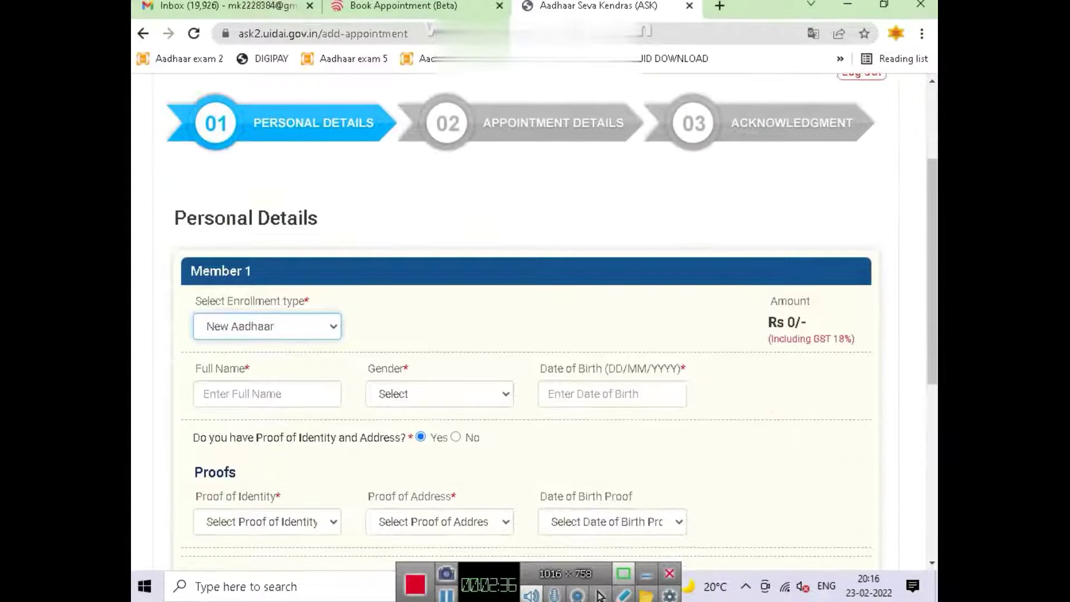
- Enter the applicant's full name, Male gender and date of birth 01/01/1987
left_click(267, 393)
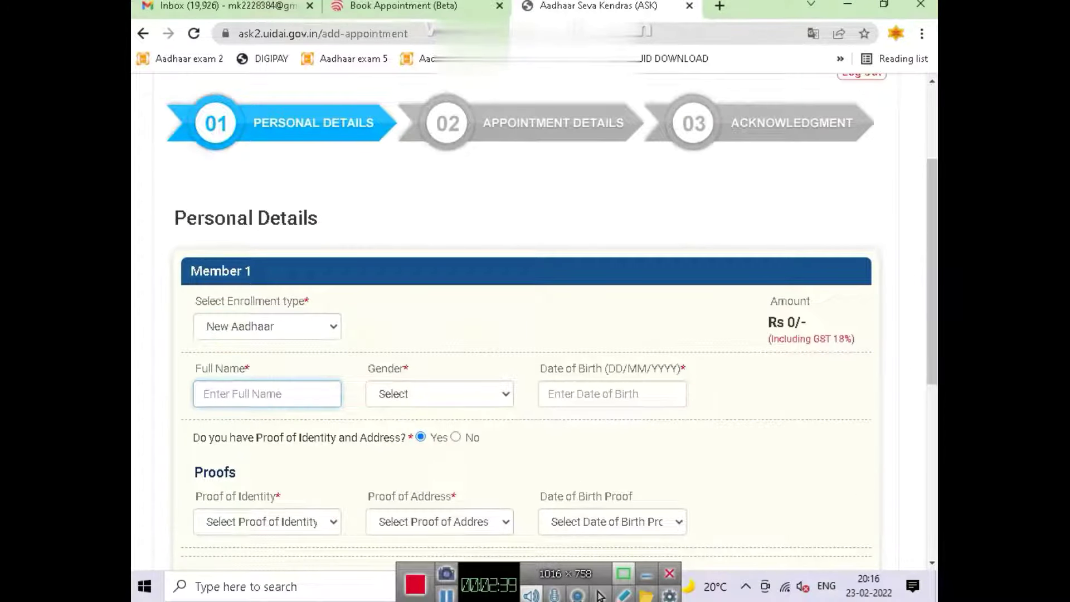
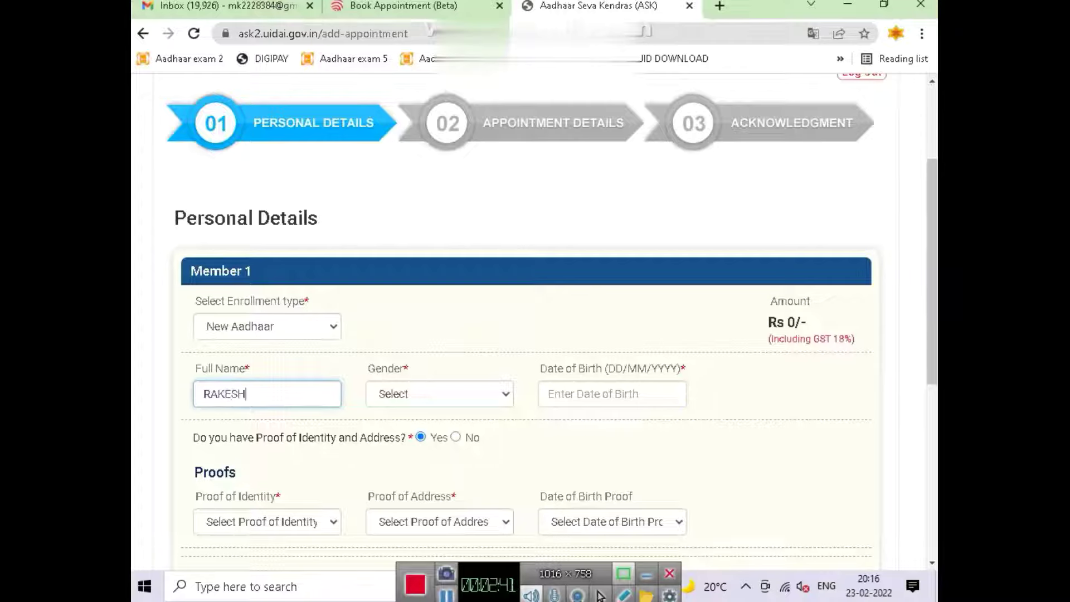
left_click(440, 393)
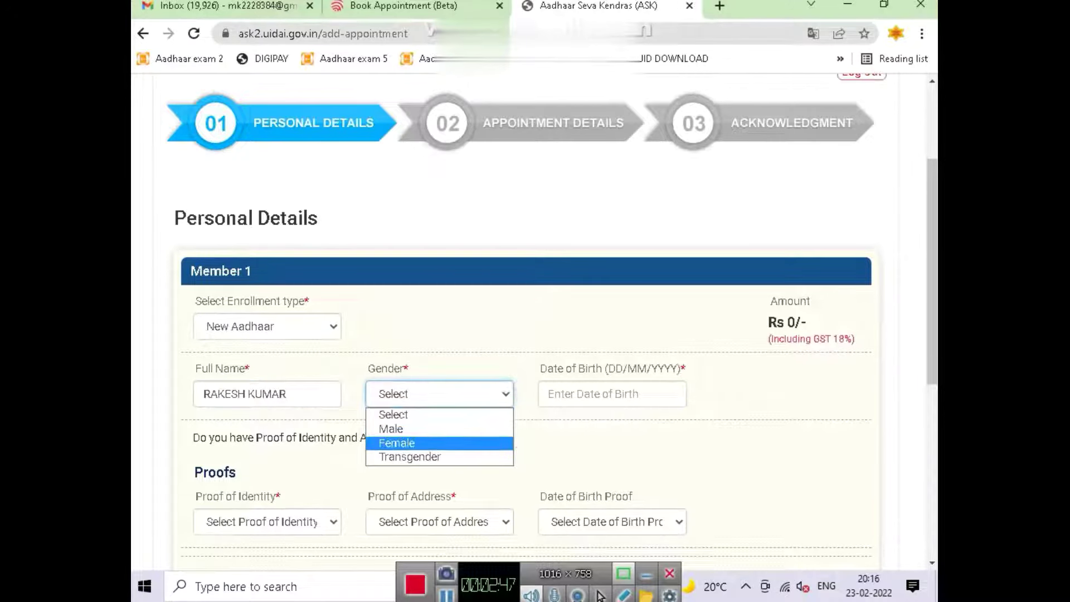
key("Return")
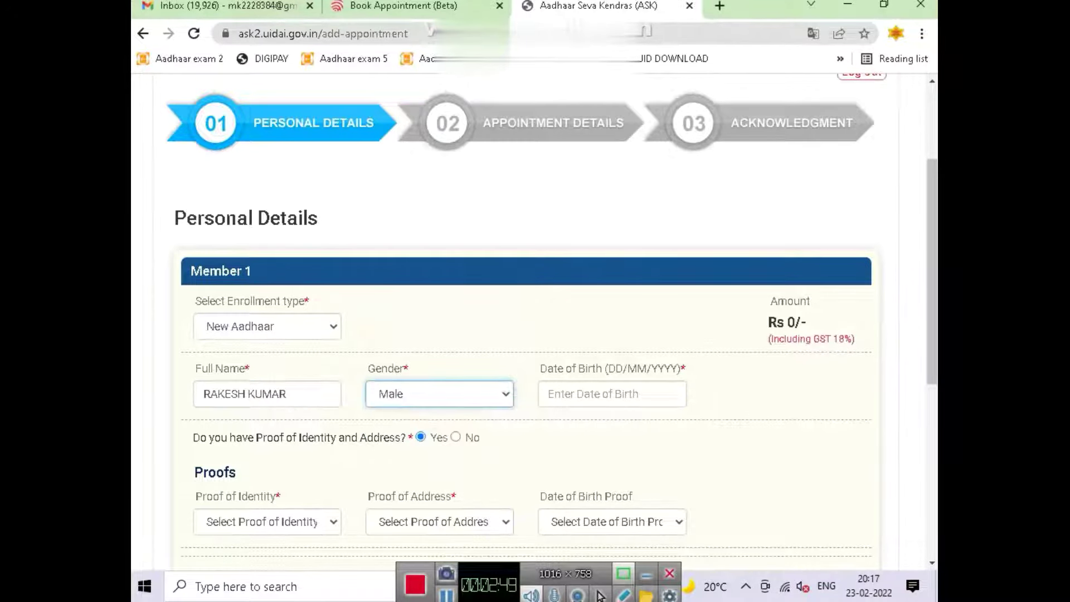
key("Tab")
type("01/")
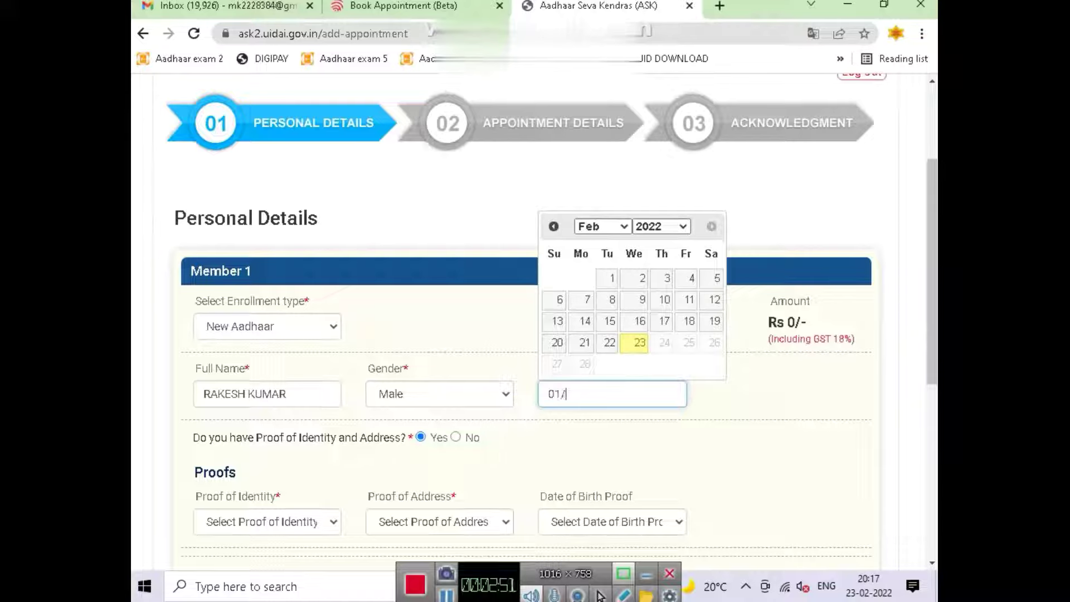
type("01/1987")
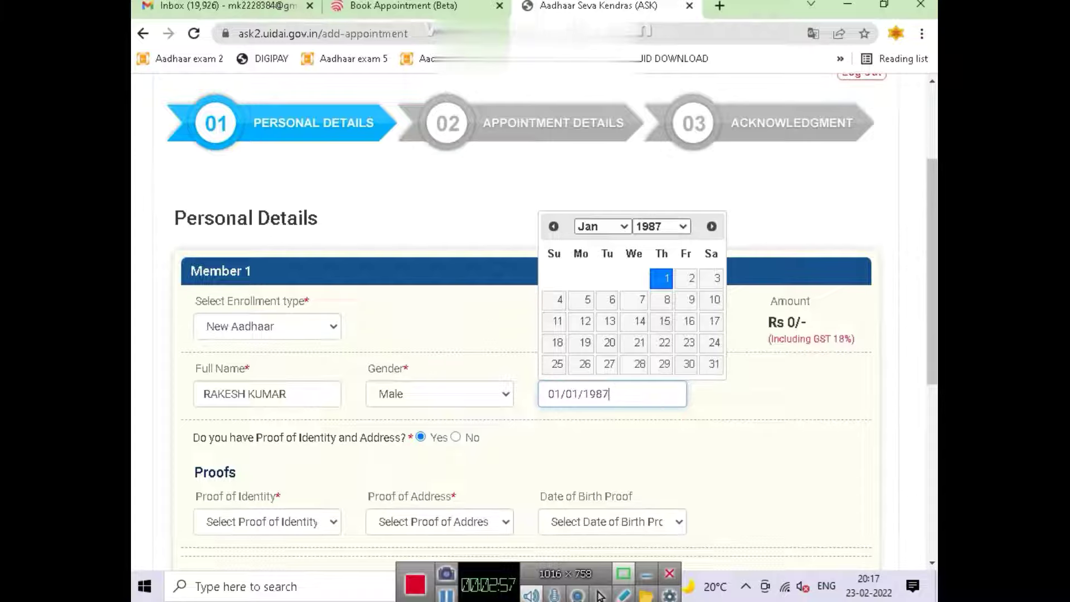
left_click(661, 279)
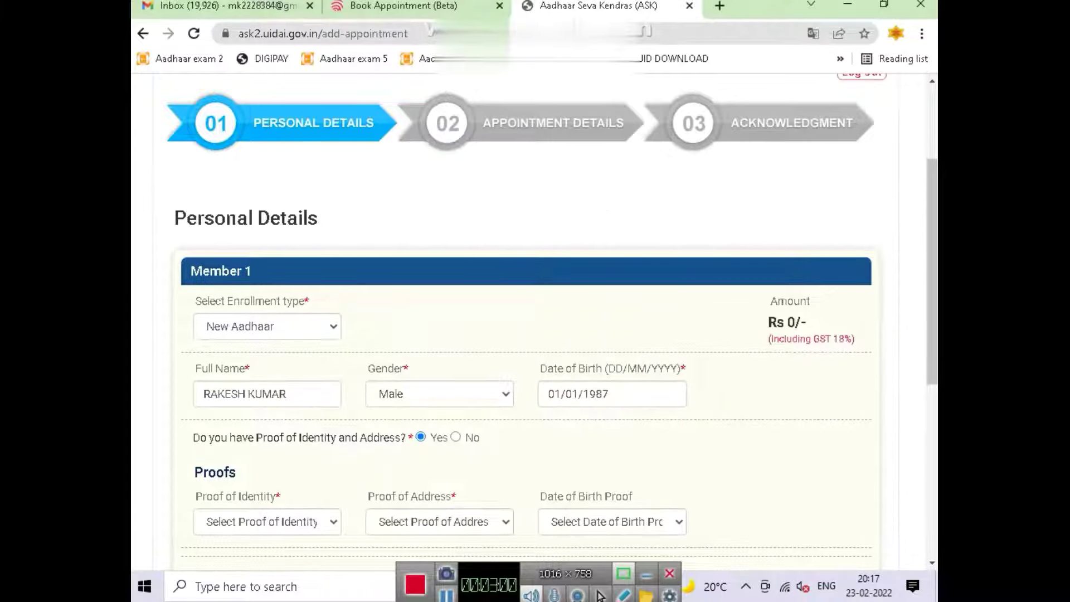
scroll(526, 317, "down", 3)
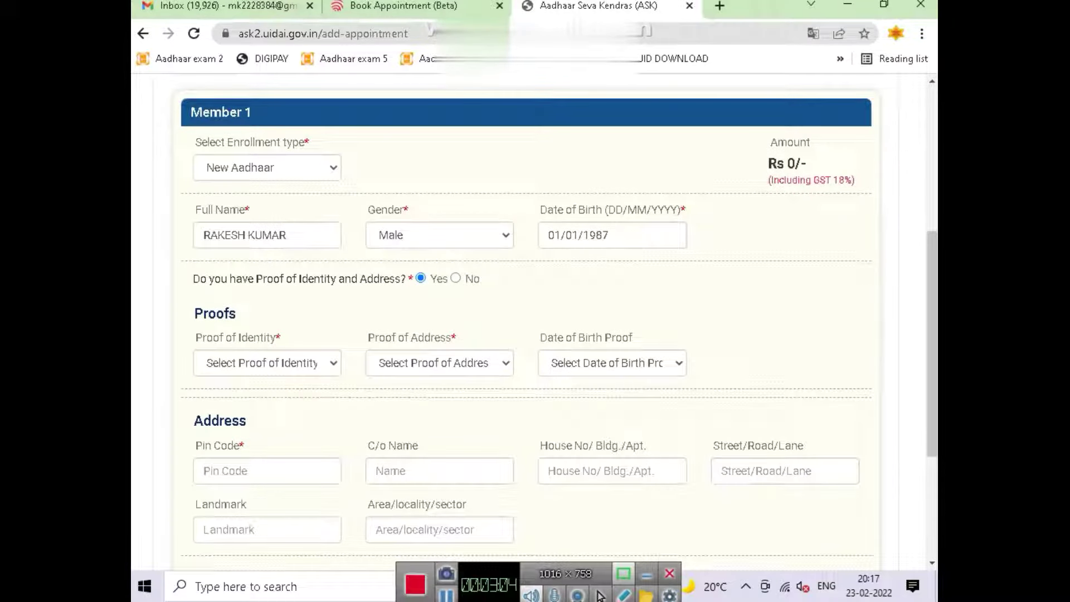
left_click(267, 363)
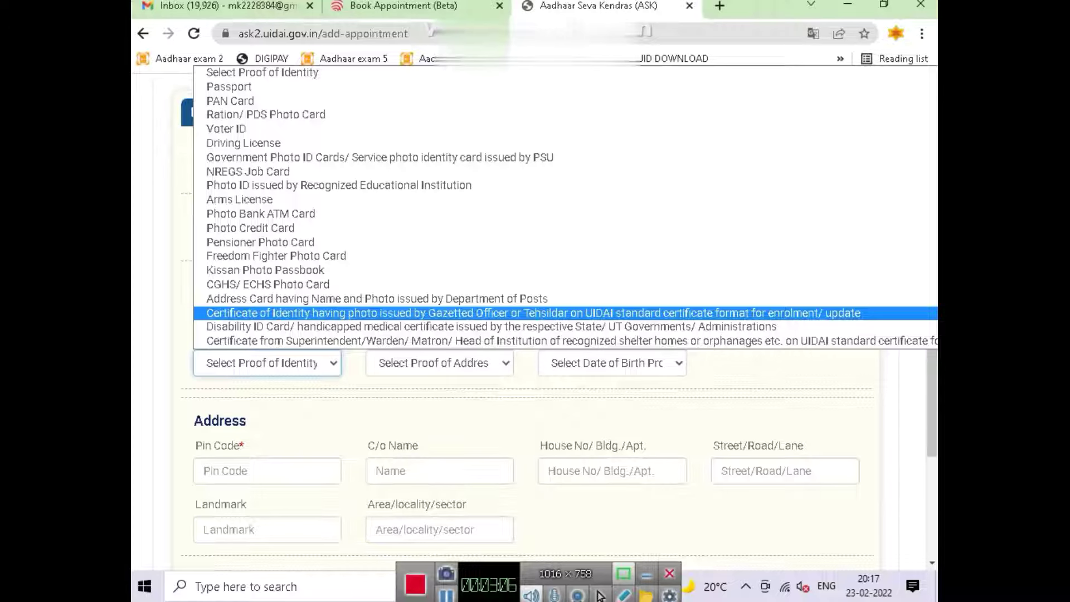
- Select the MP/MLA/MLC/Municipal Councillor Certificate of Identity as proof of identity
key("Up")
key("Up")
key("Up")
key("Up")
key("Up")
key("Up")
key("Up")
key("Up")
key("Up")
key("Up")
key("Up")
key("Up")
key("Up")
key("Up")
key("Up")
key("Up")
key("Up")
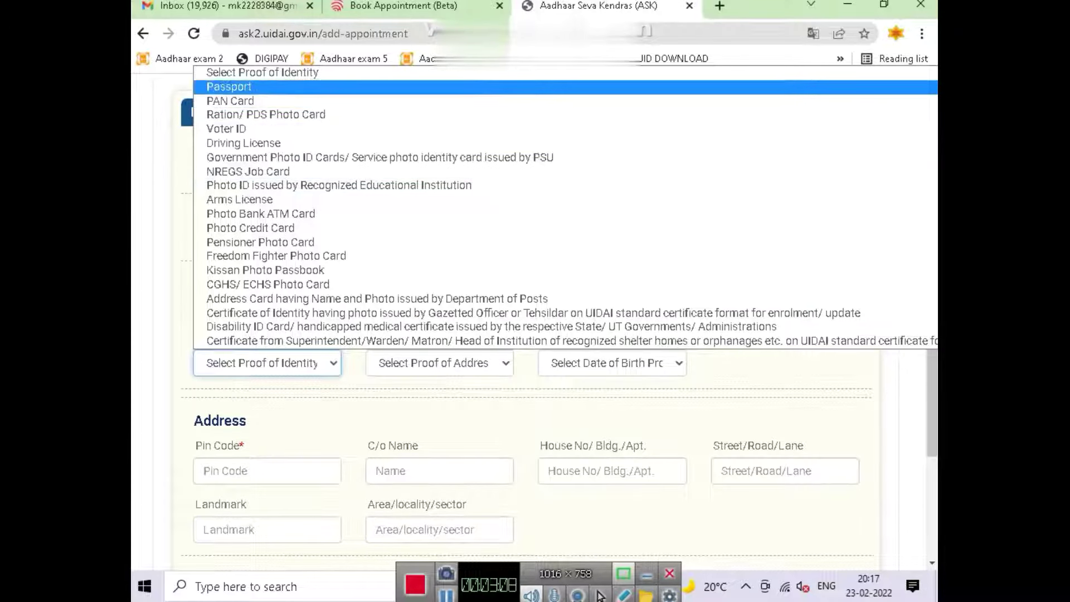
key("Up")
key("Down")
key("Down")
key("Down")
key("Down")
key("Down")
key("Down")
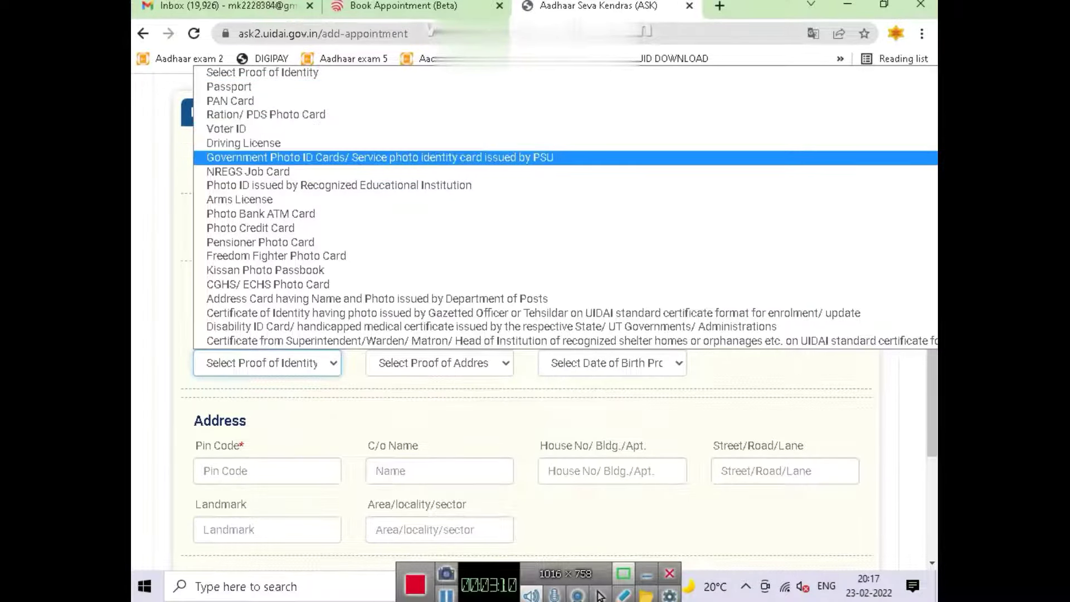
key("Down")
key("Down")
key("Down")
key("Down")
key("Down")
key("Down")
key("Up")
key("Up")
key("Up")
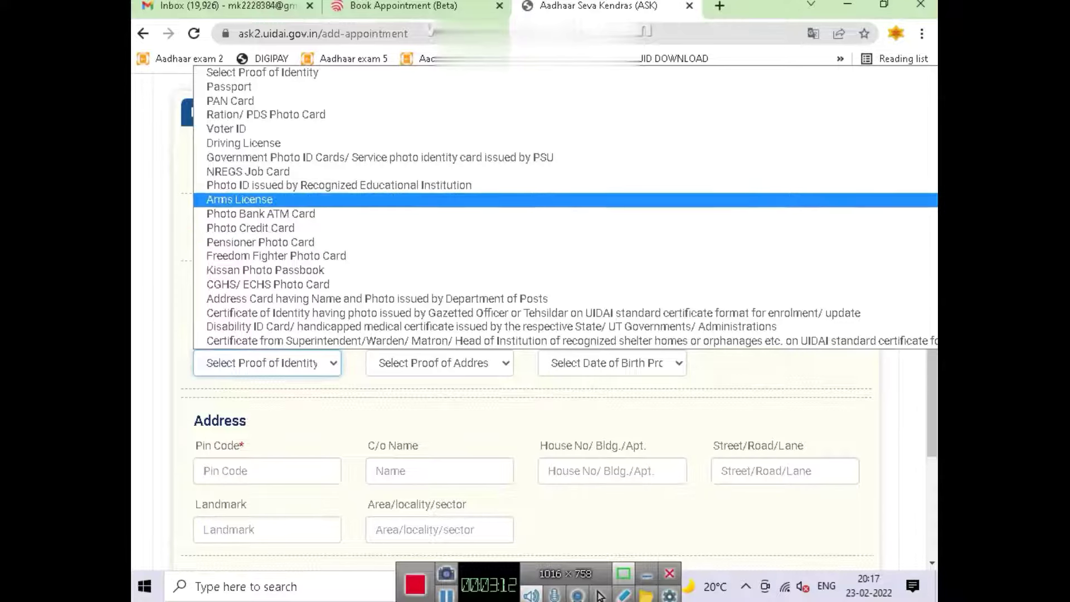
key("Up")
key("Up")
key("Up")
key("Up")
key("Up")
key("Up")
key("Down")
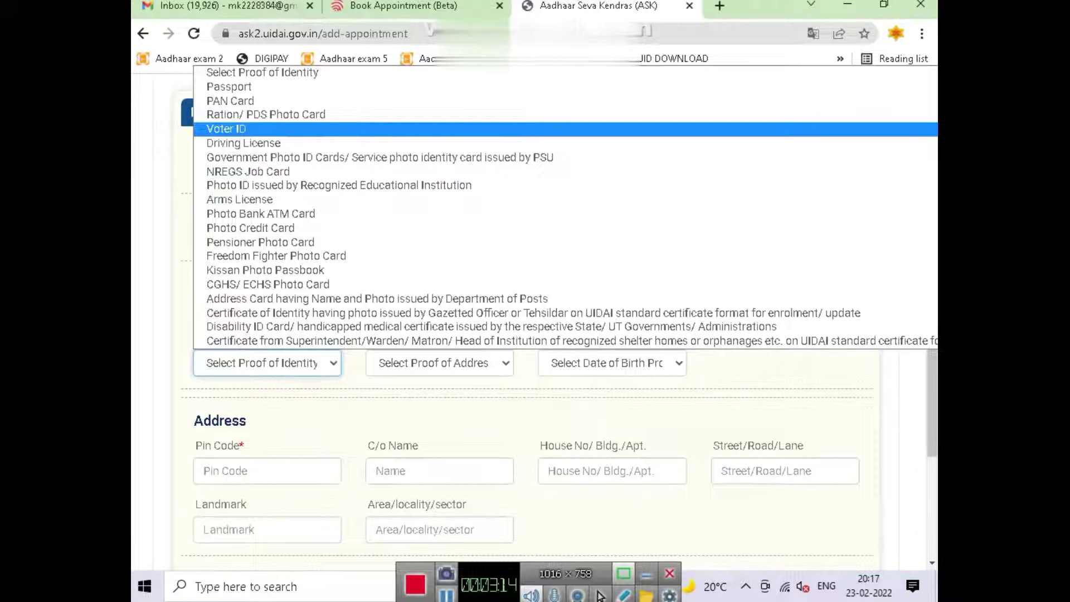
key("Down")
key("Down")
key("Down")
key("Down")
key("Down")
key("Down")
key("Down")
key("Down")
key("Down")
key("Down")
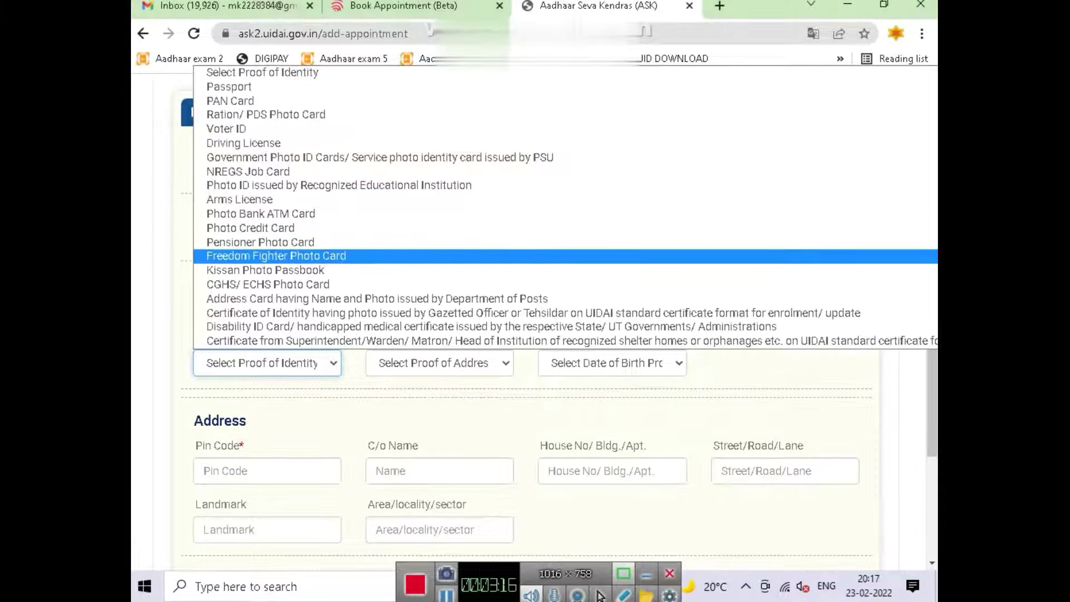
key("Down")
key("Down")
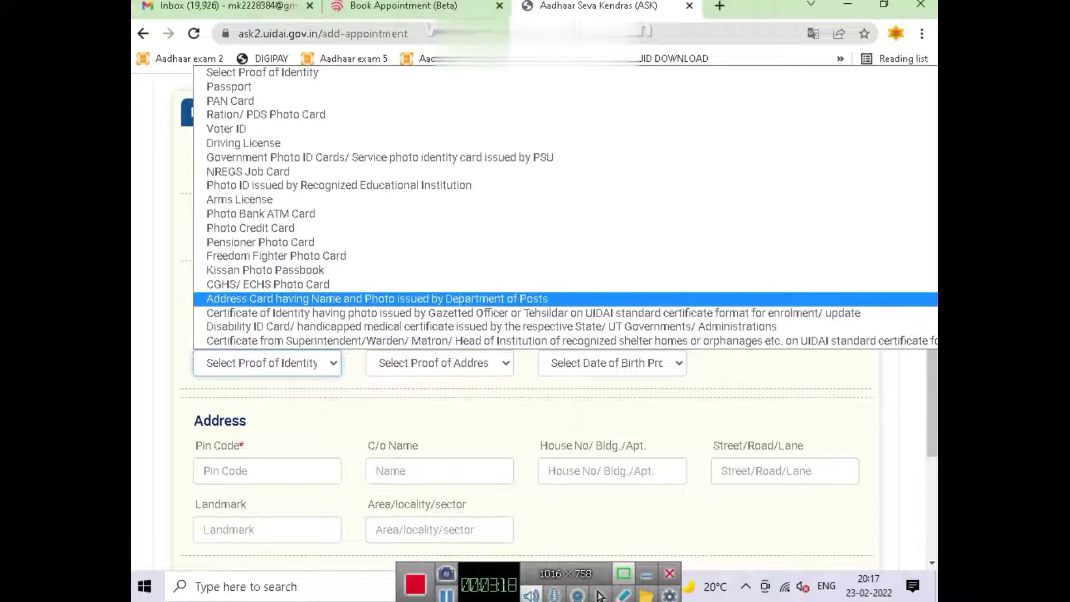
key("Down")
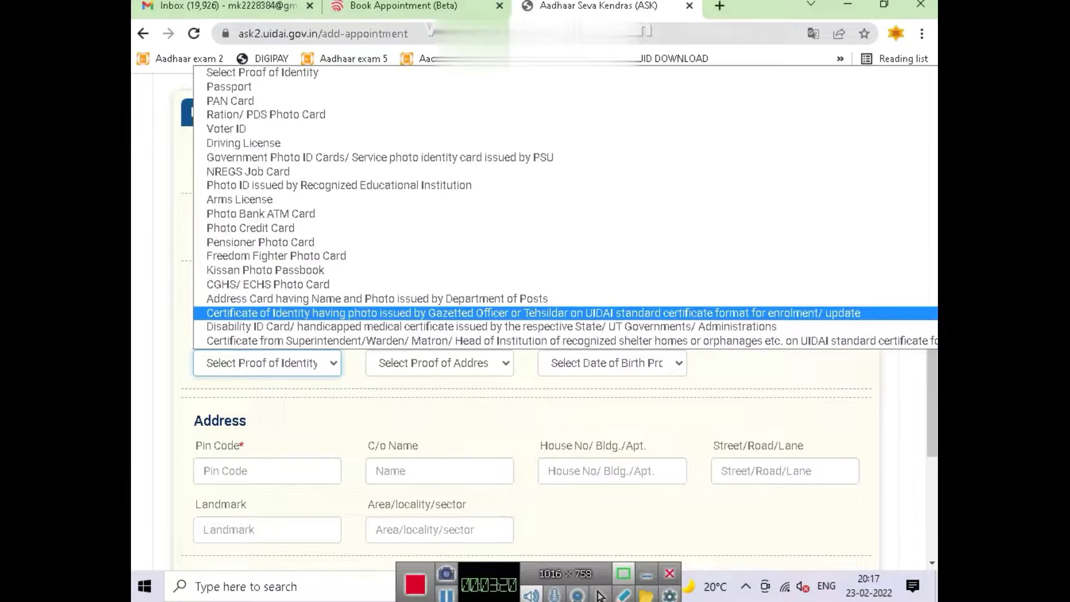
key("Up")
key("Down")
key("Down")
key("Down")
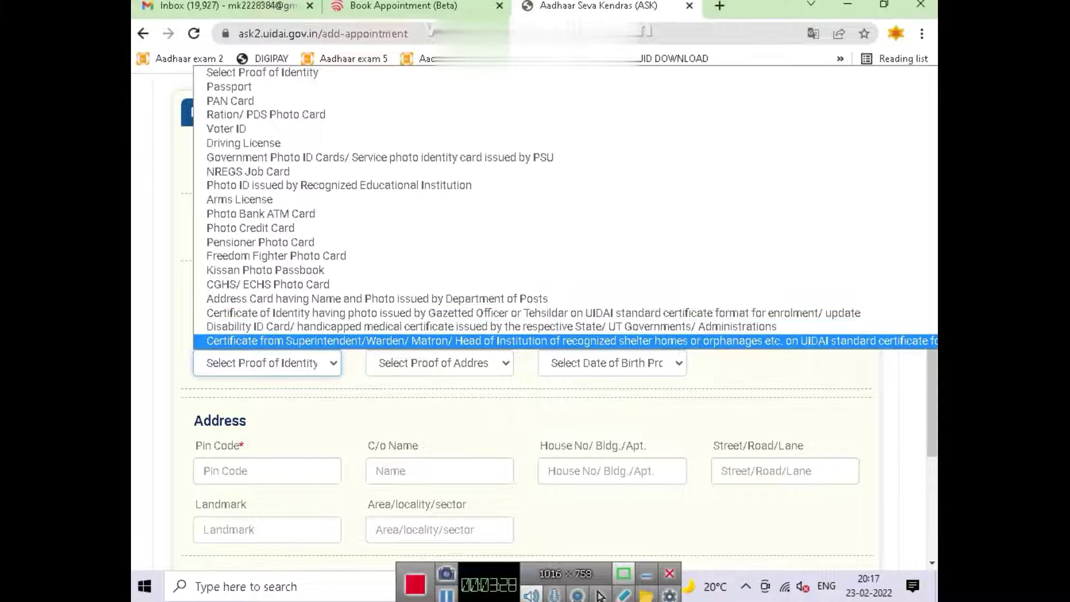
key("Down")
key("Down")
key("Down")
key("Down")
key("Down")
key("Down")
key("Down")
key("Down")
key("Down")
key("Down")
key("Down")
key("Up")
key("Up")
key("Up")
key("Up")
key("Up")
key("Up")
key("Up")
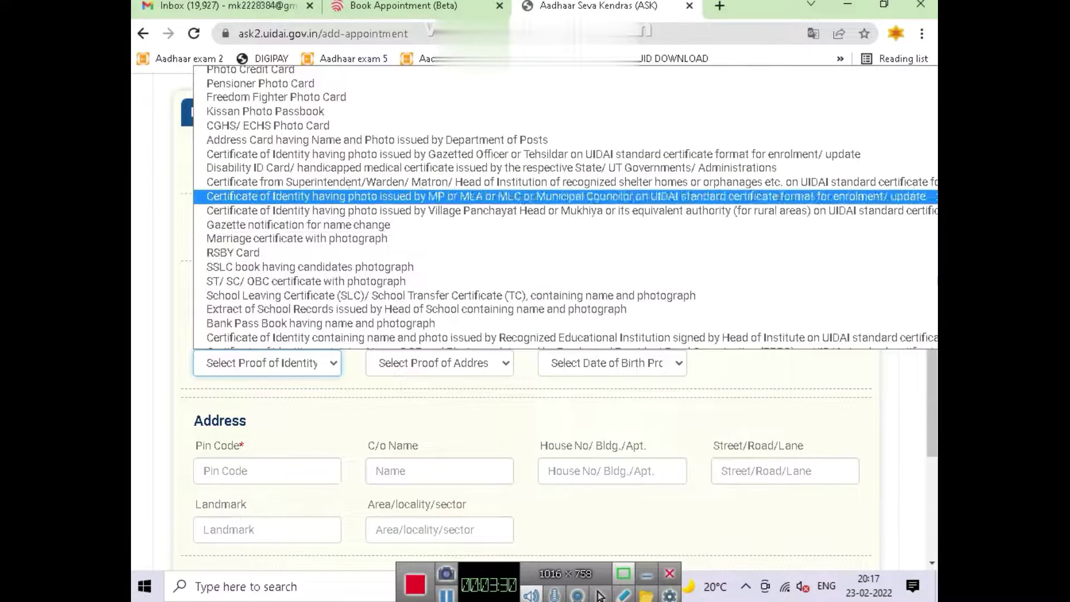
key("Down")
key("Down")
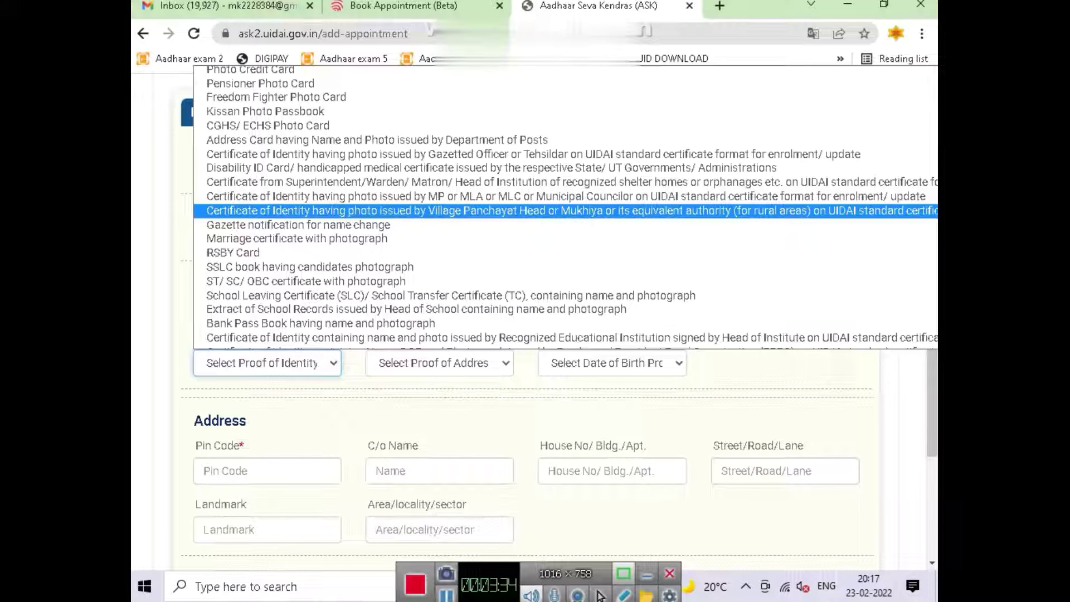
key("Down")
key("Down")
key("Down")
key("Down")
key("Down")
key("Down")
key("Down")
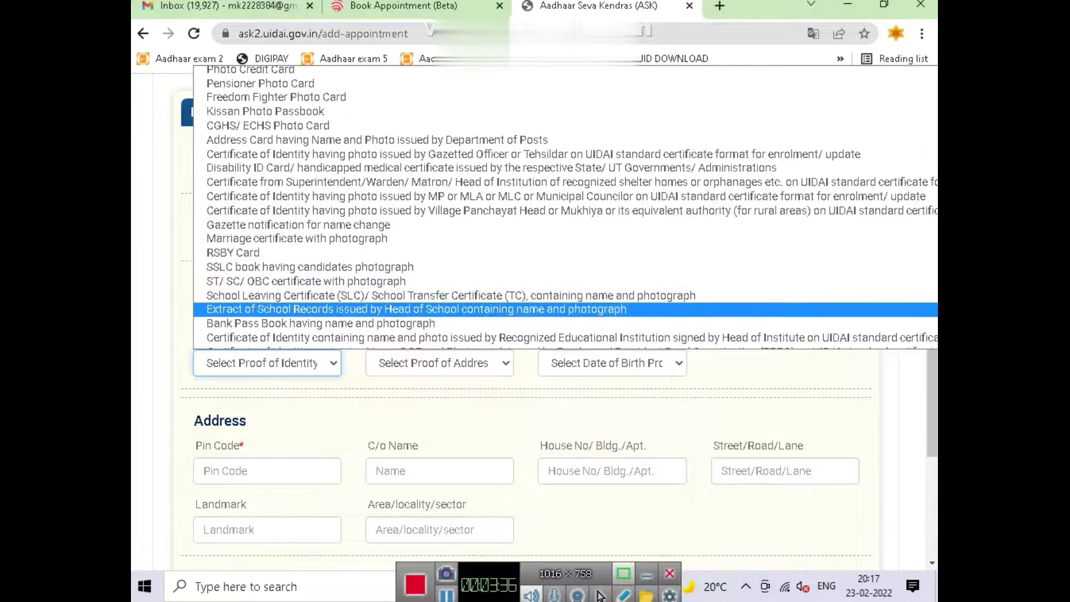
scroll(565, 207, "down", 1)
key("Down")
key("Down")
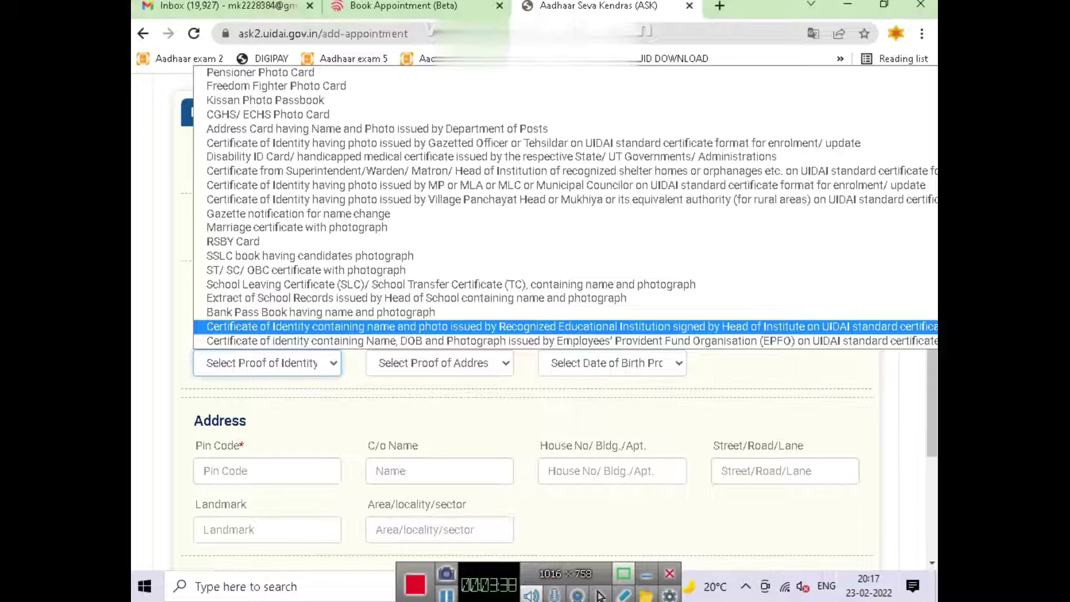
key("Down")
key("Up")
key("Up")
key("Up")
key("Up")
key("Up")
key("Up")
key("Up")
key("Up")
key("Up")
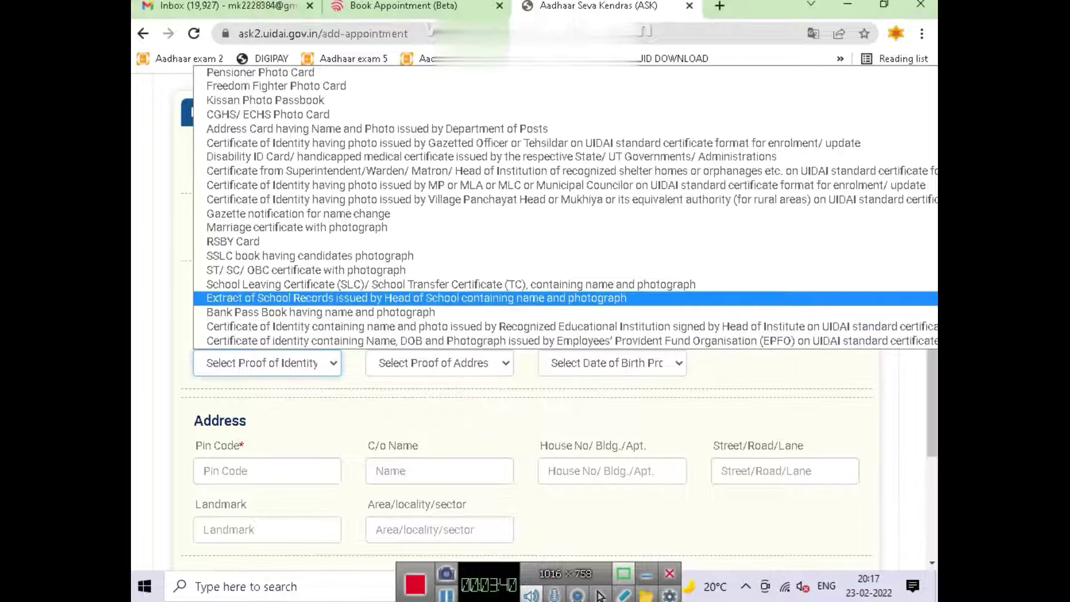
key("Up")
key("Up")
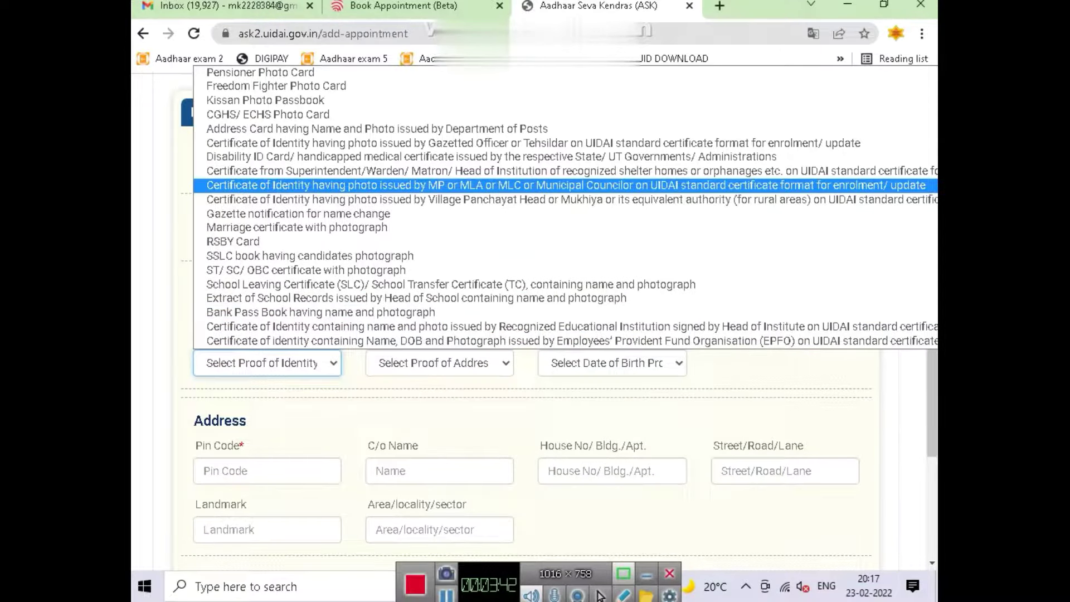
key("Return")
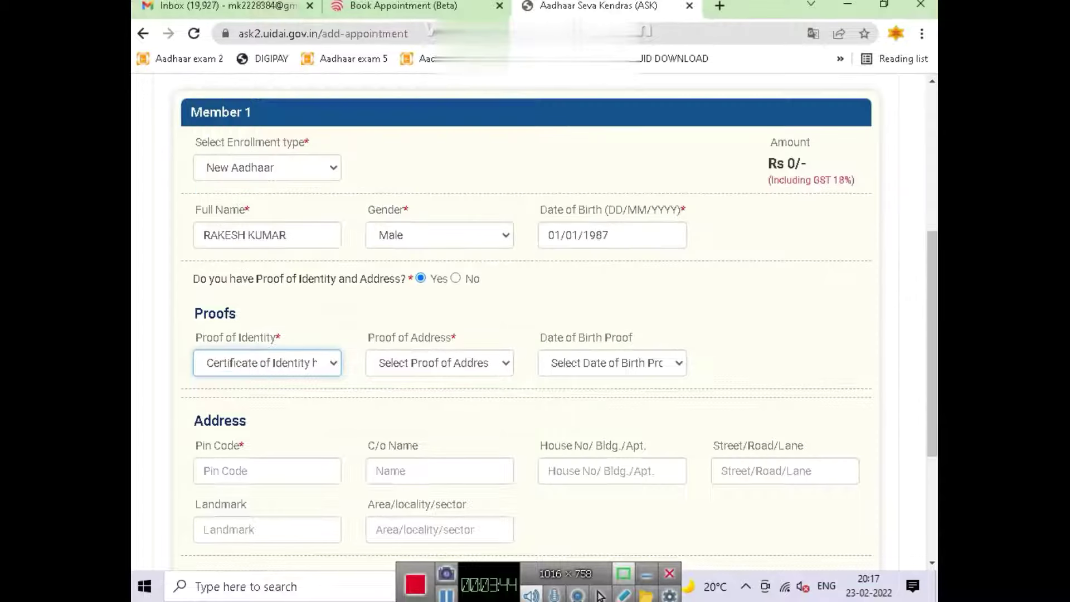
- Set the proof of address to Electricity Bill
scroll(529, 317, "down", 3)
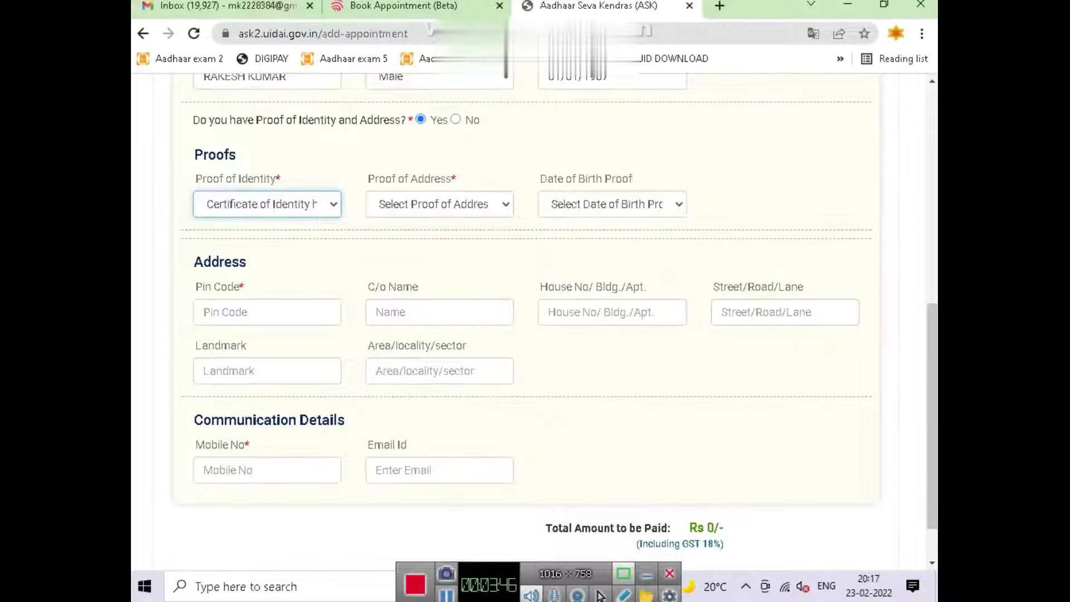
key("Tab")
key("alt+Down")
key("Down")
key("Down")
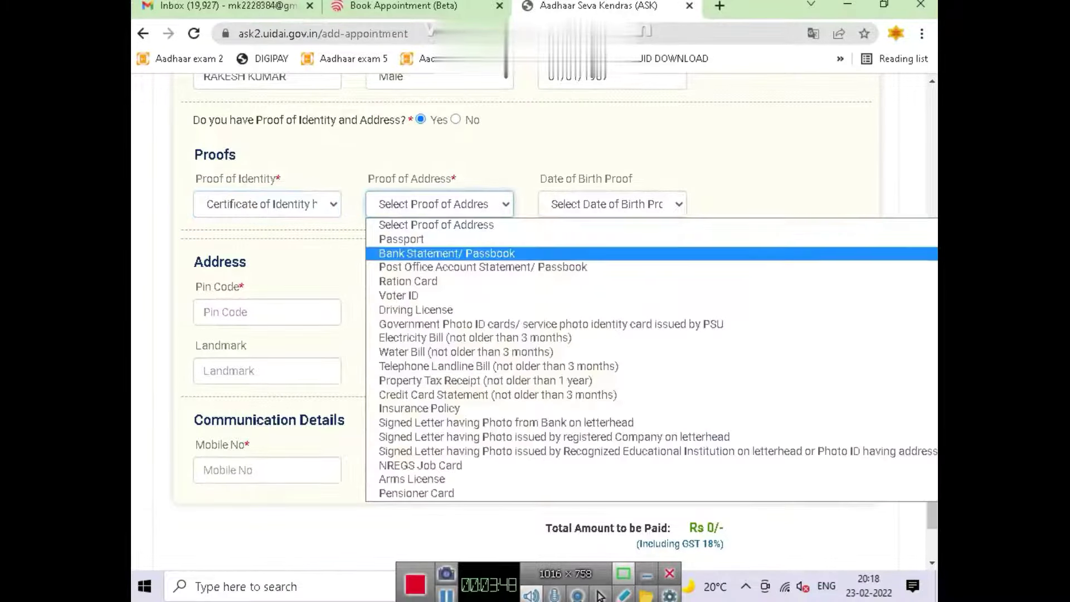
key("Down")
key("Up")
key("Up")
key("Down")
key("Down")
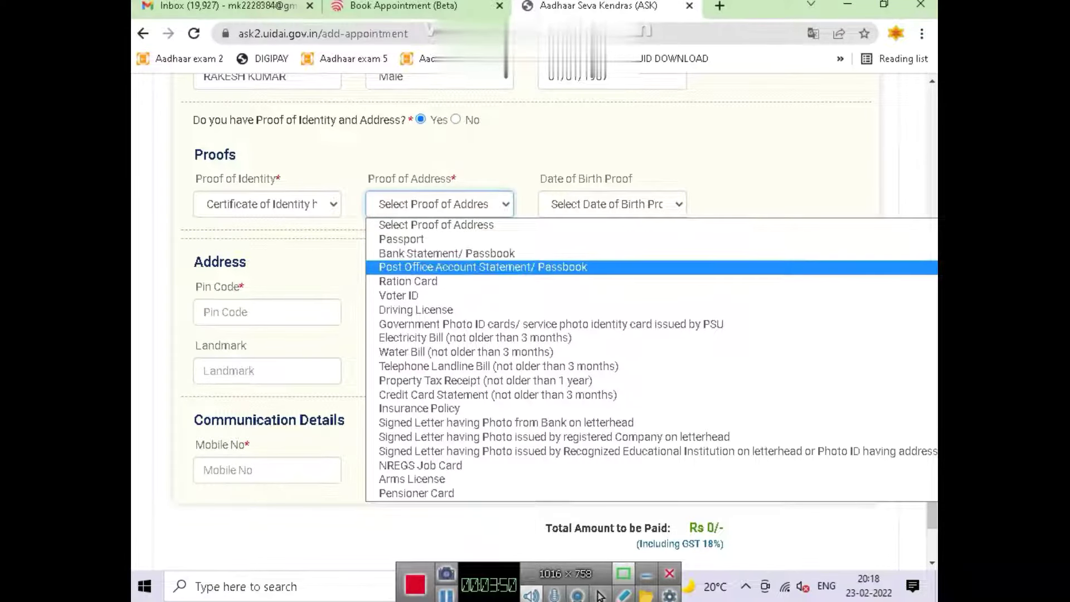
key("Down")
key("Down")
key("Down")
key("Down")
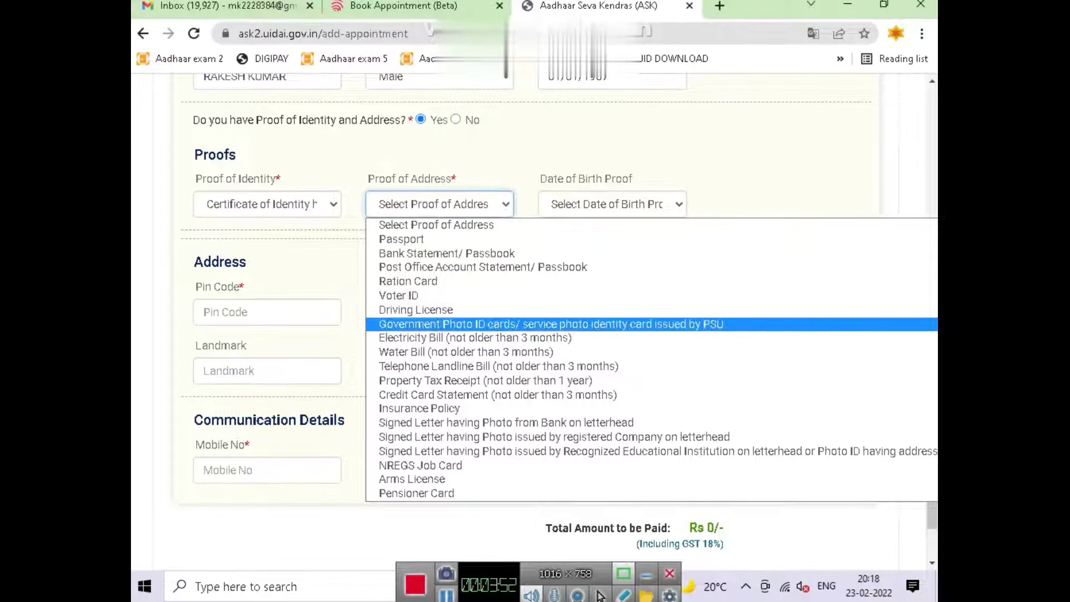
key("Down")
key("Return")
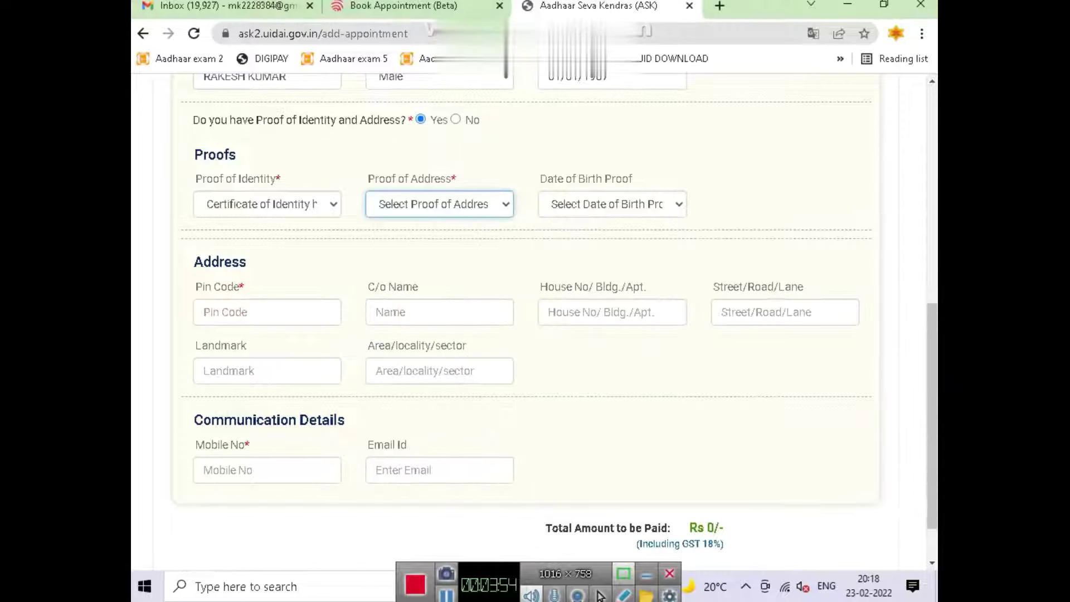
- Set the date of birth proof to Birth Certificate
key("Tab")
key("alt+Down")
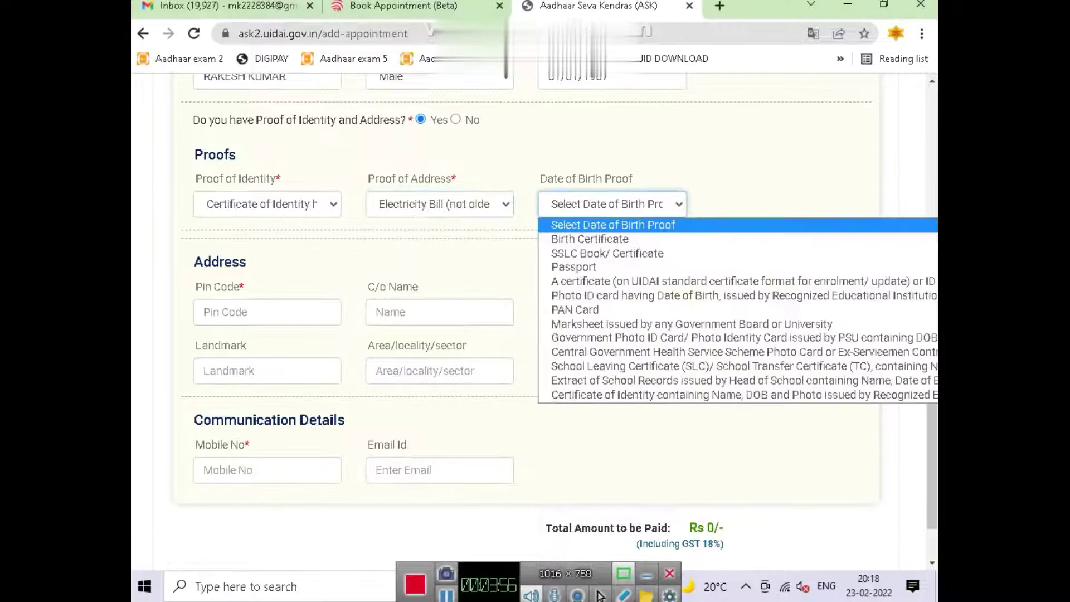
key("Down")
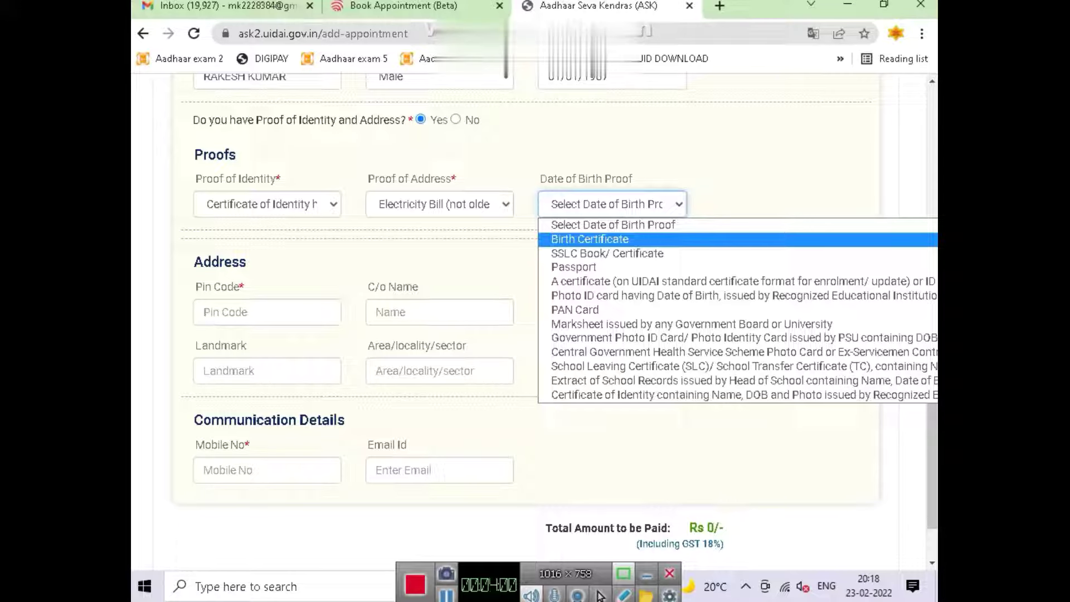
key("Down")
key("Down")
key("Down")
key("Down")
key("Up")
key("Up")
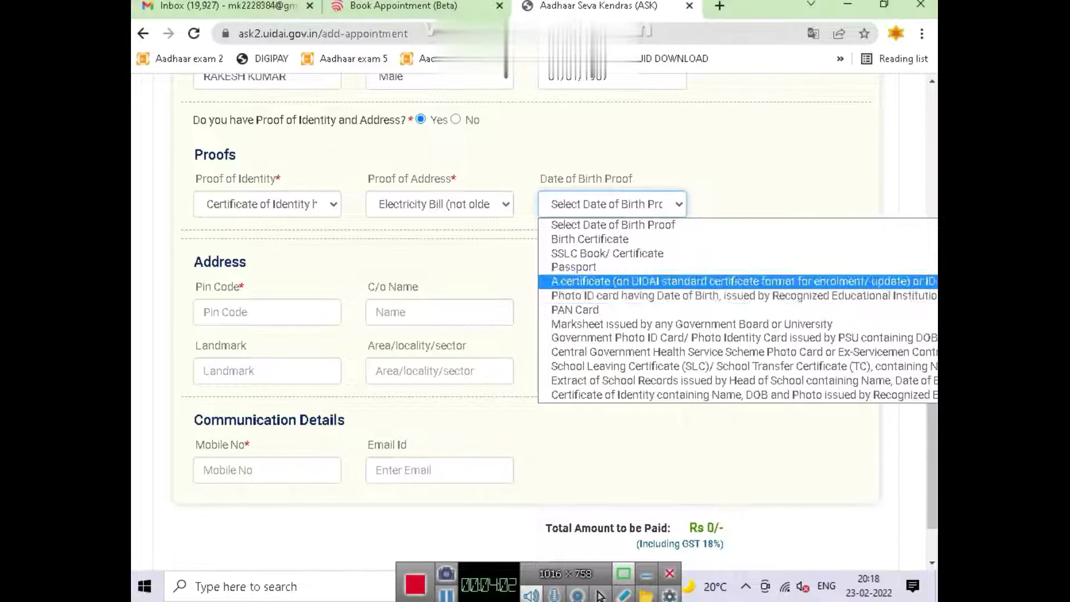
key("Down")
key("Down")
key("Down")
key("Down")
key("Down")
key("Down")
key("Down")
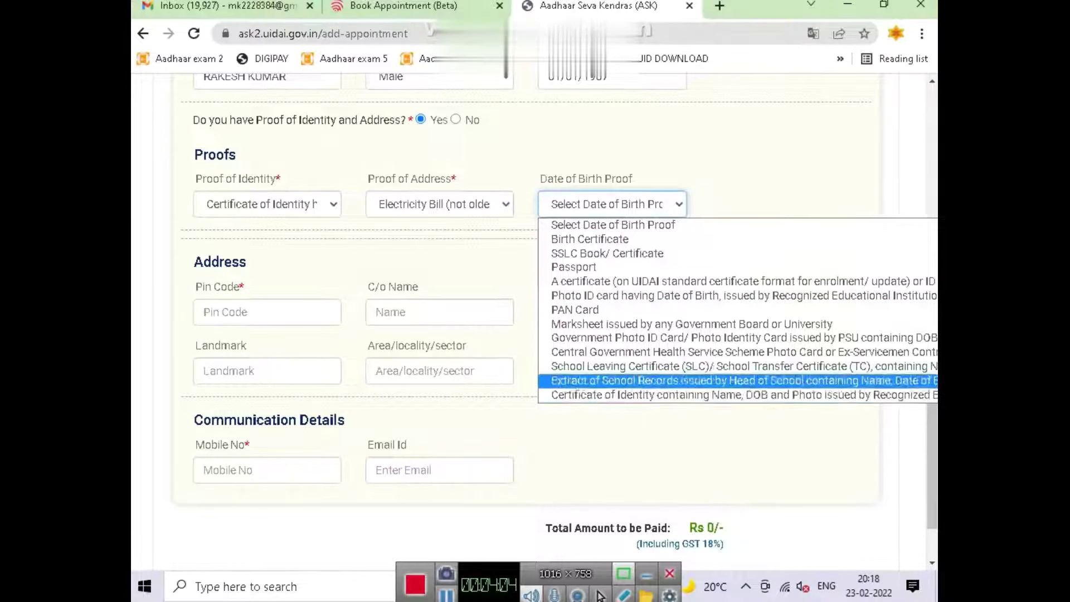
key("Up")
key("Up")
key("Up")
key("Up")
key("Up")
key("Up")
key("Up")
key("Up")
key("Up")
key("Up")
key("Up")
key("Up")
key("Down")
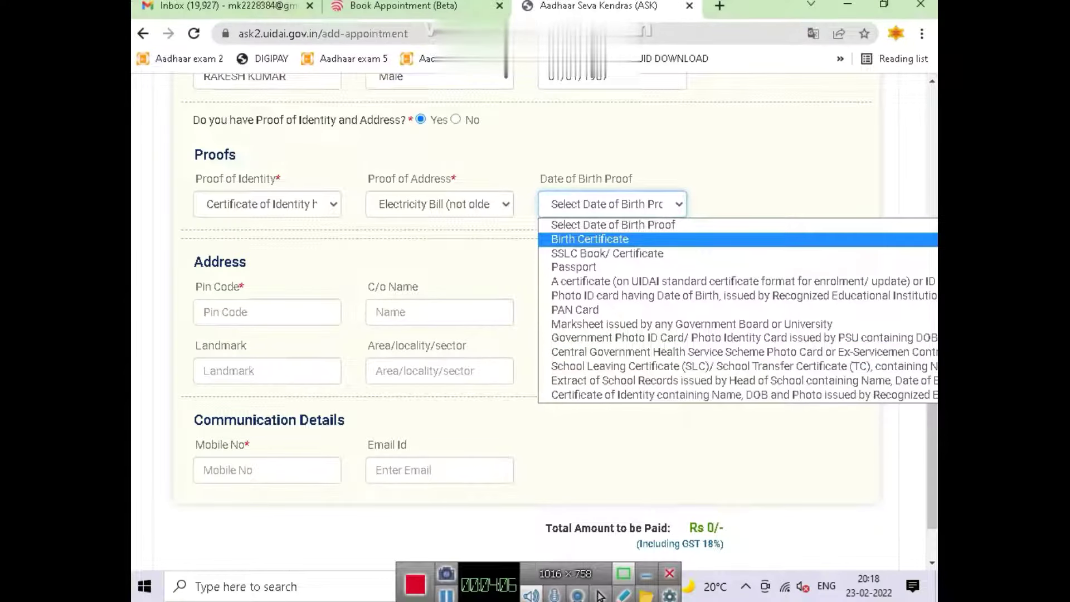
key("Return")
left_click(268, 312)
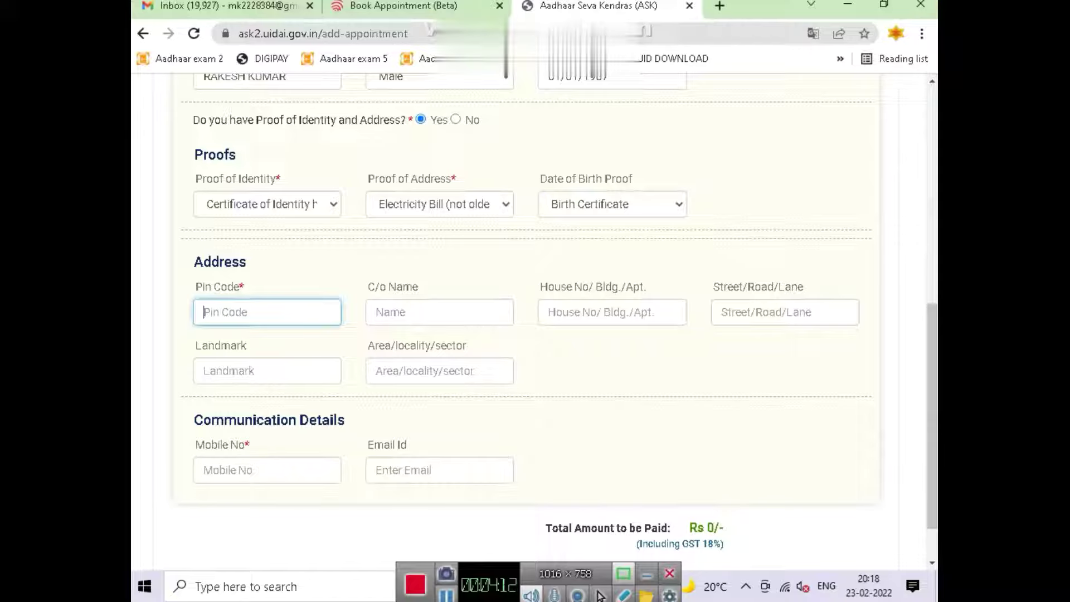
- Fill in the applicant's pin code, care-of name, house number, street and locality
type("110049")
key("Tab")
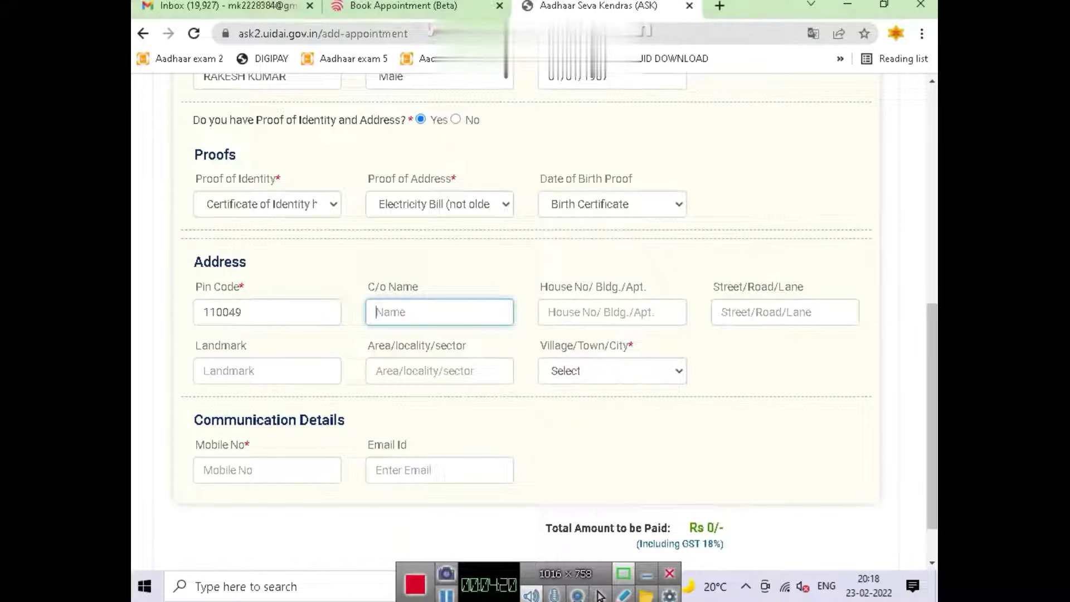
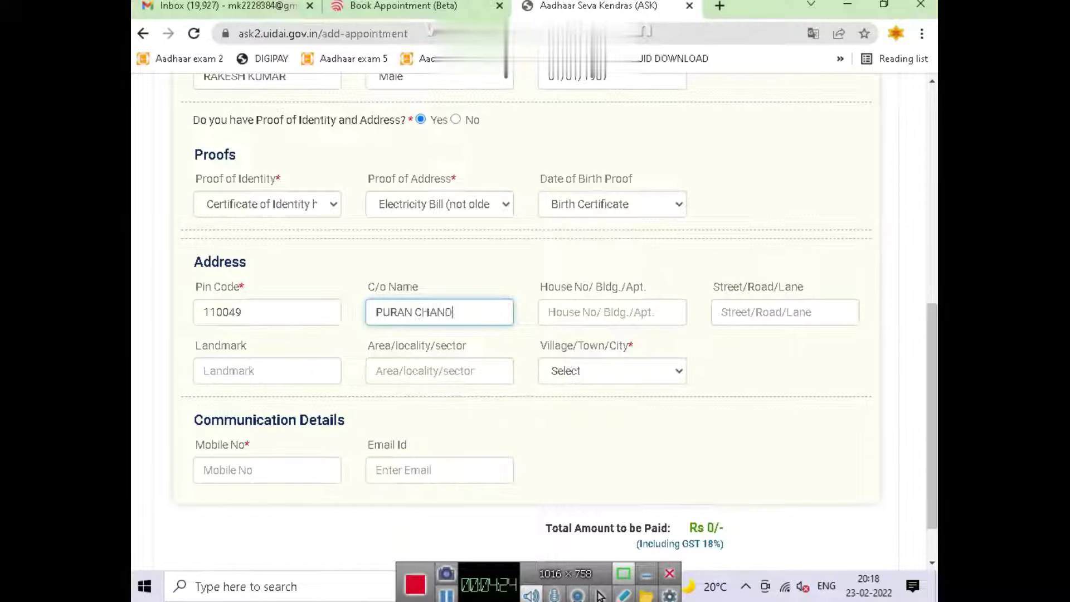
key("Tab")
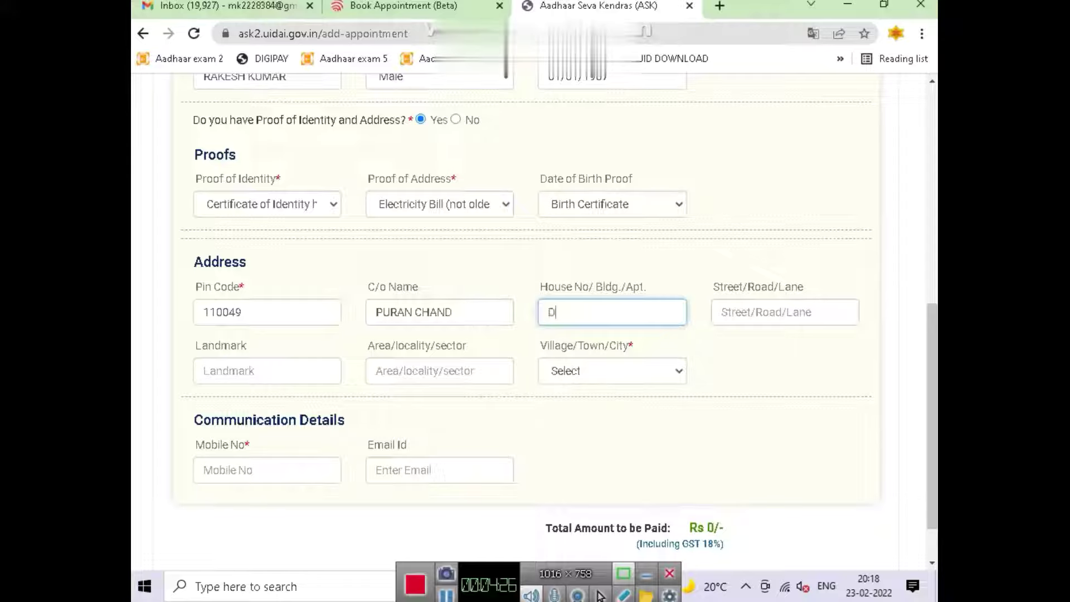
key("Tab")
type("RA")
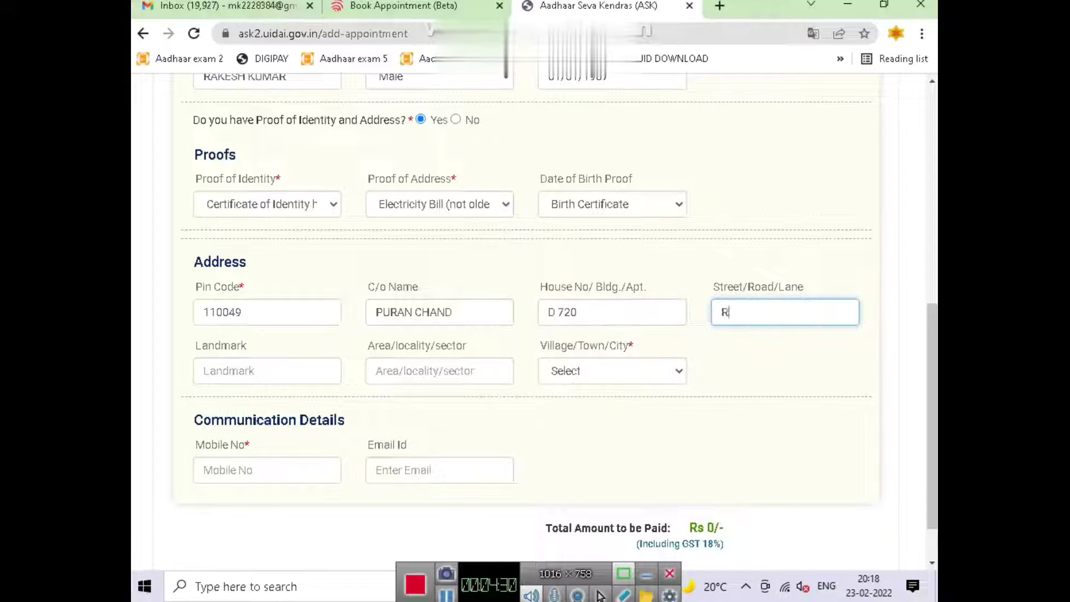
key("BackSpace")
key("BackSpace")
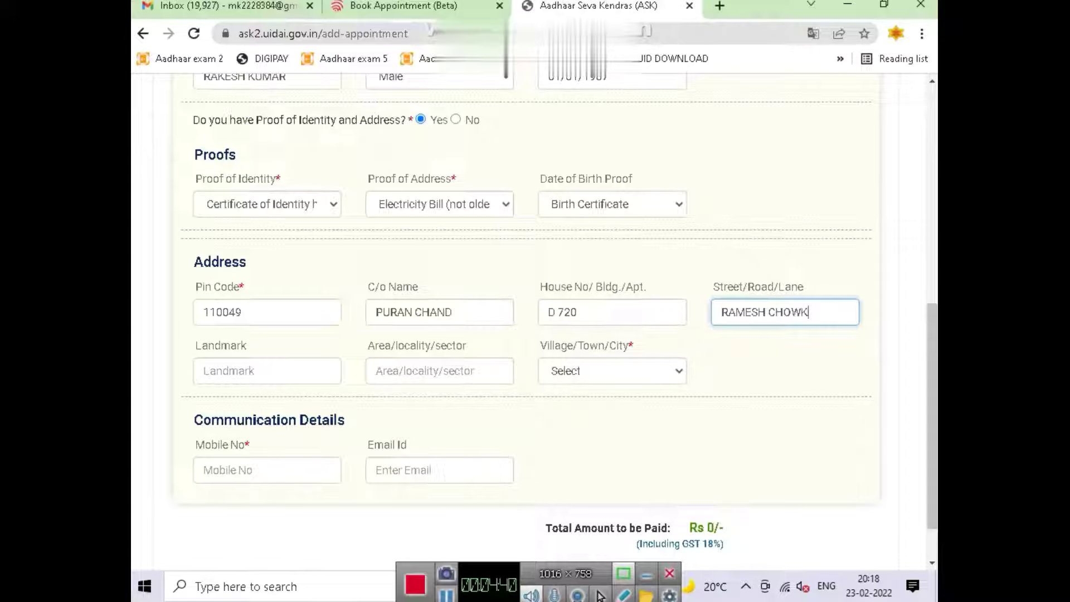
key("Tab")
key("Tab")
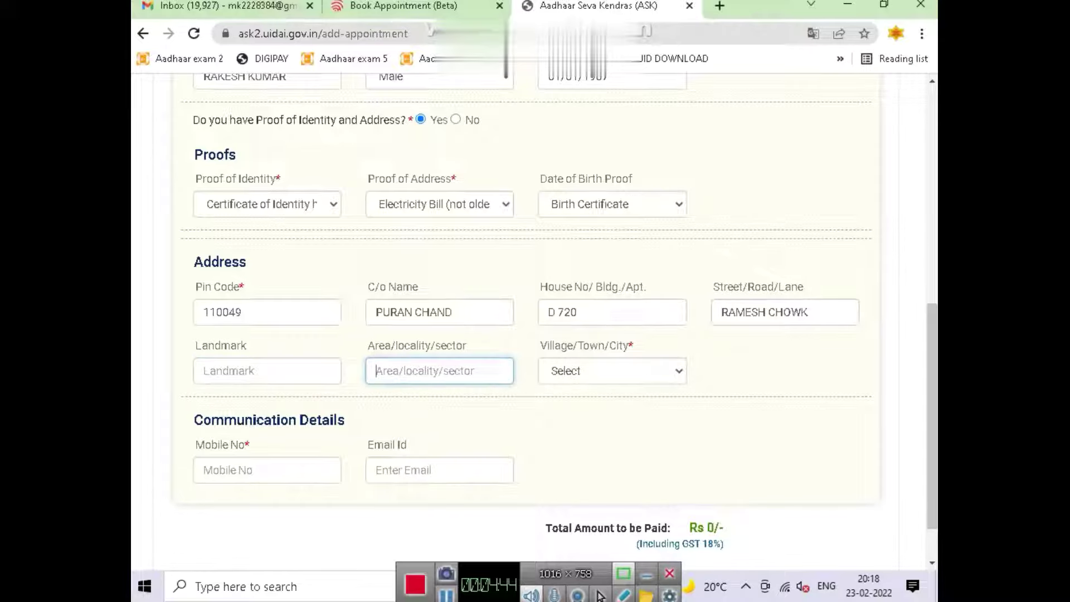
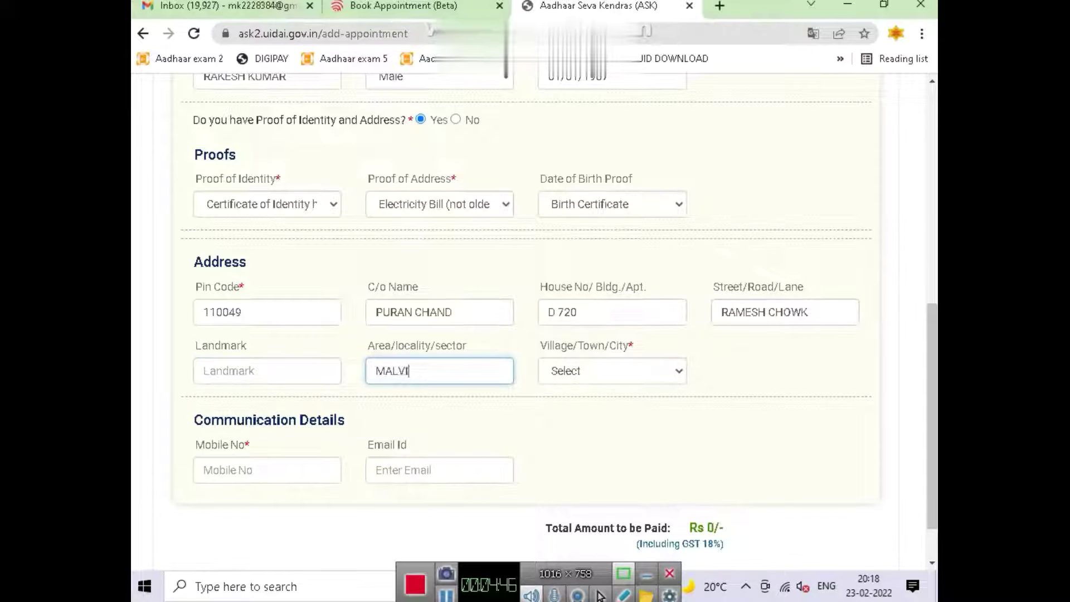
- Choose the applicant's village/town/city from the dropdown list
key("Tab")
key("Down")
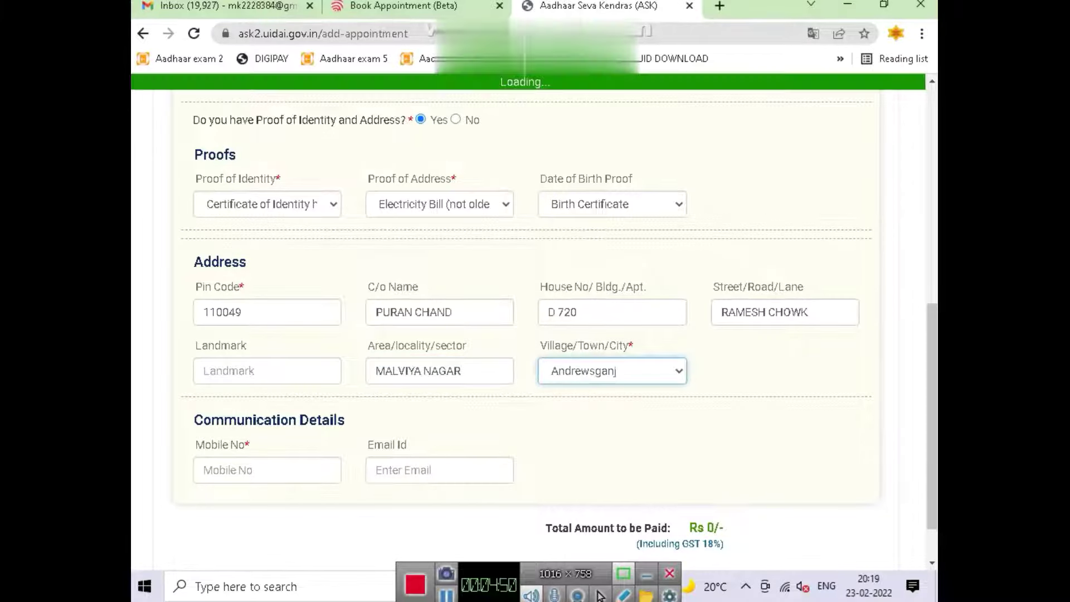
key("g")
key("u")
key("n")
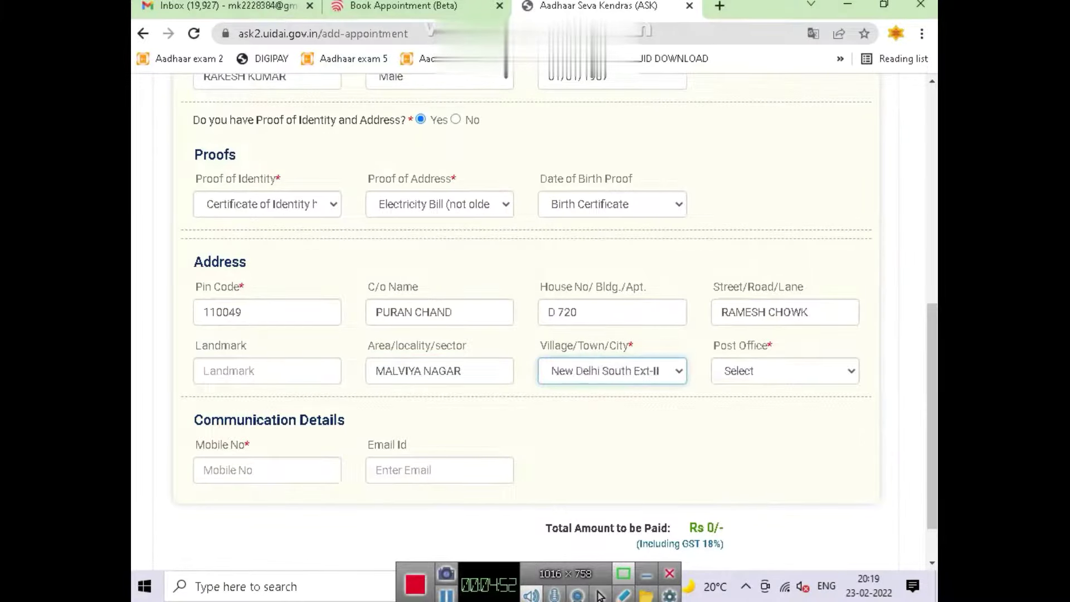
key("s")
key("n")
key("alt+Down")
key("Up")
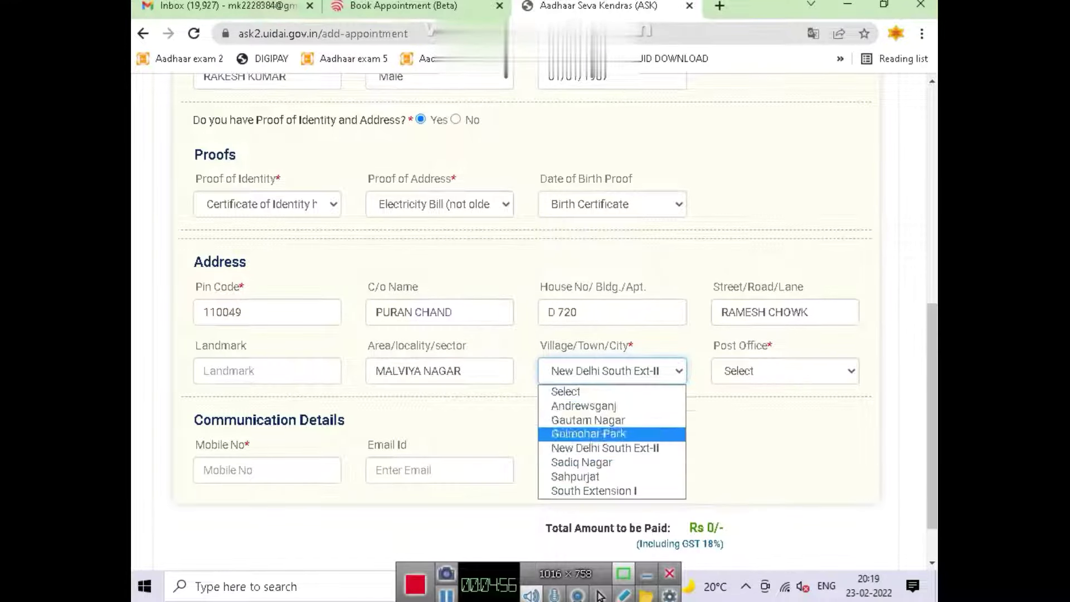
key("Down")
key("Down")
key("Down")
key("Up")
key("Up")
key("Up")
key("Down")
key("Down")
key("Down")
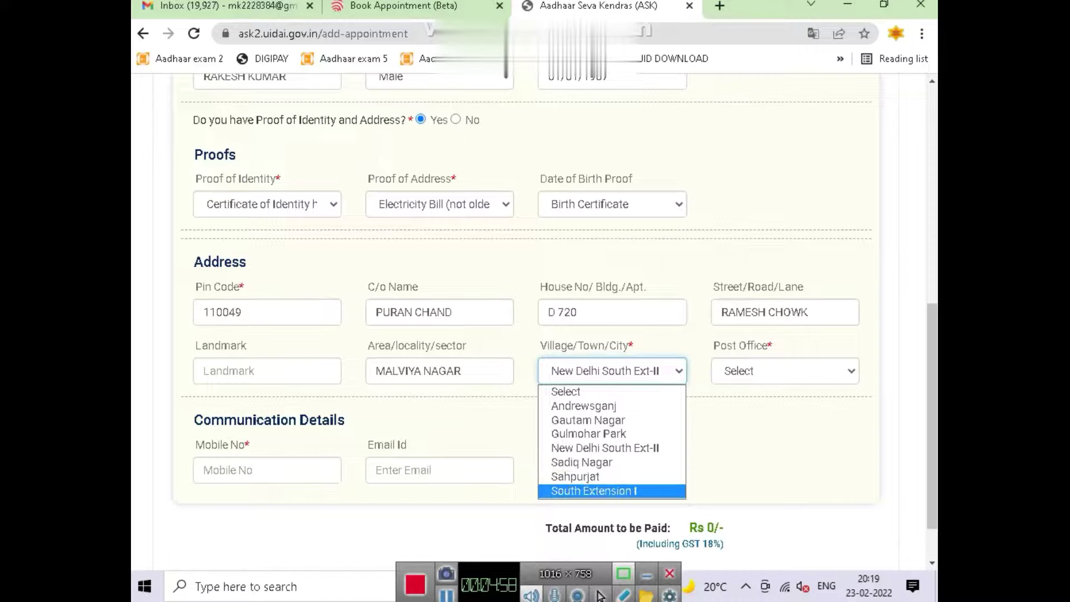
key("Return")
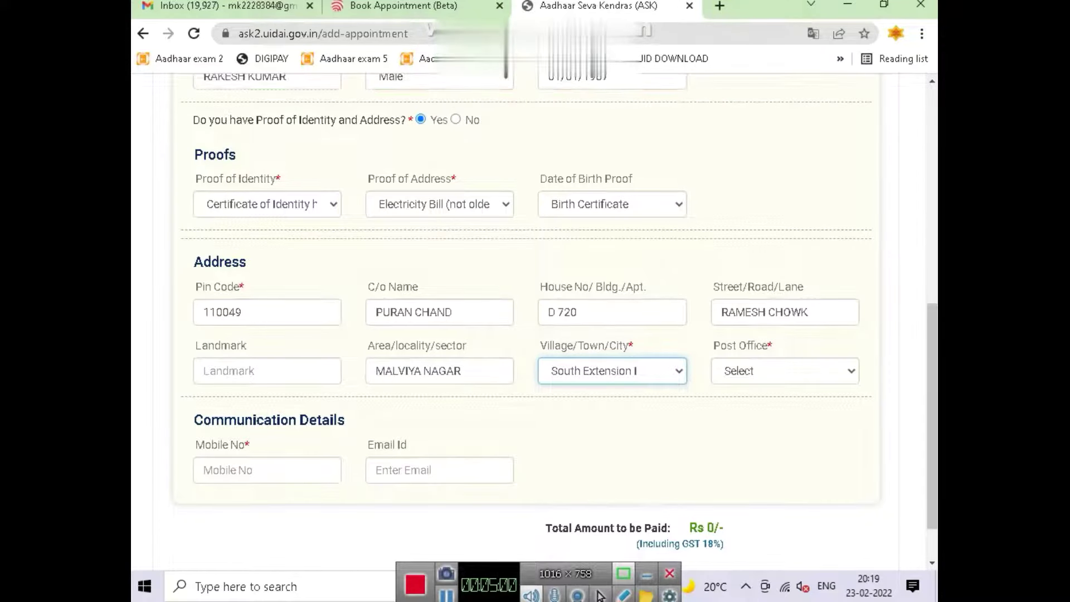
- Select the post office, South Delhi as district and Delhi as state
key("Tab")
key("alt+Down")
key("Down")
key("Return")
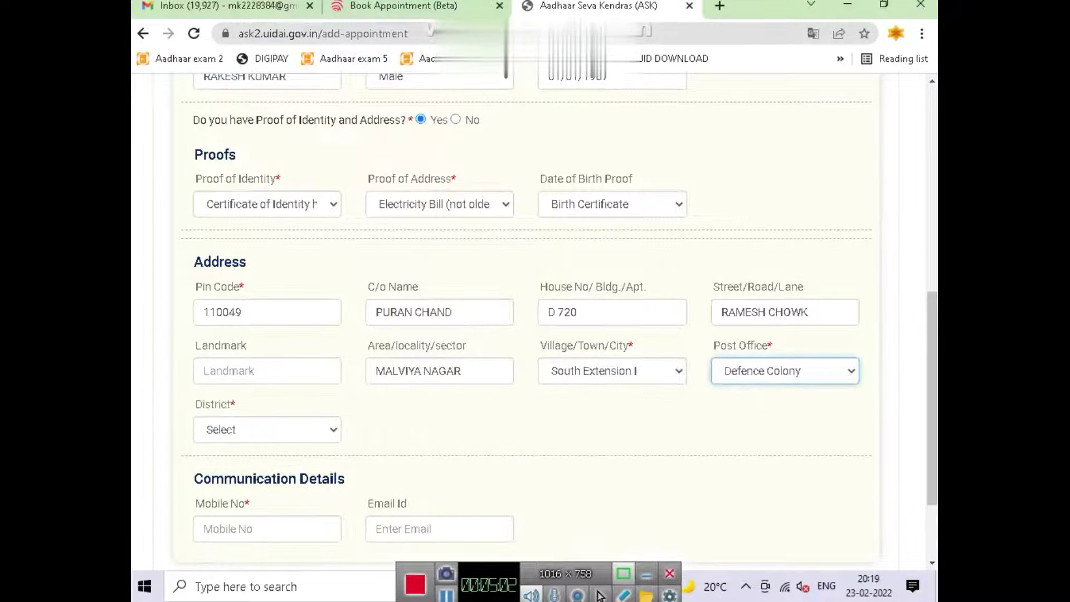
key("Tab")
key("alt+Down")
key("Down")
key("Return")
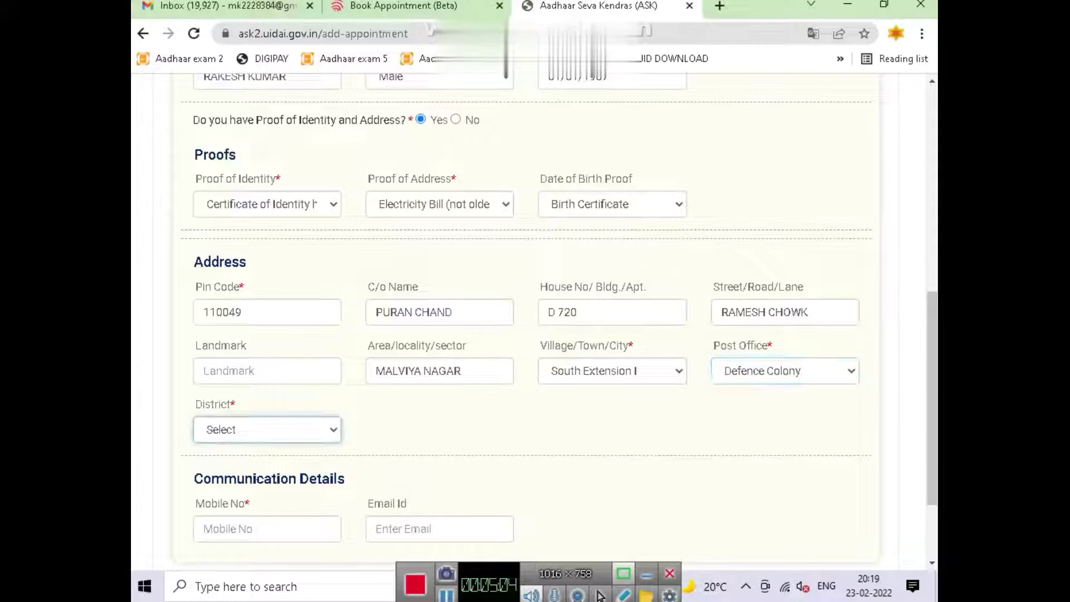
key("Tab")
key("alt+Down")
key("Down")
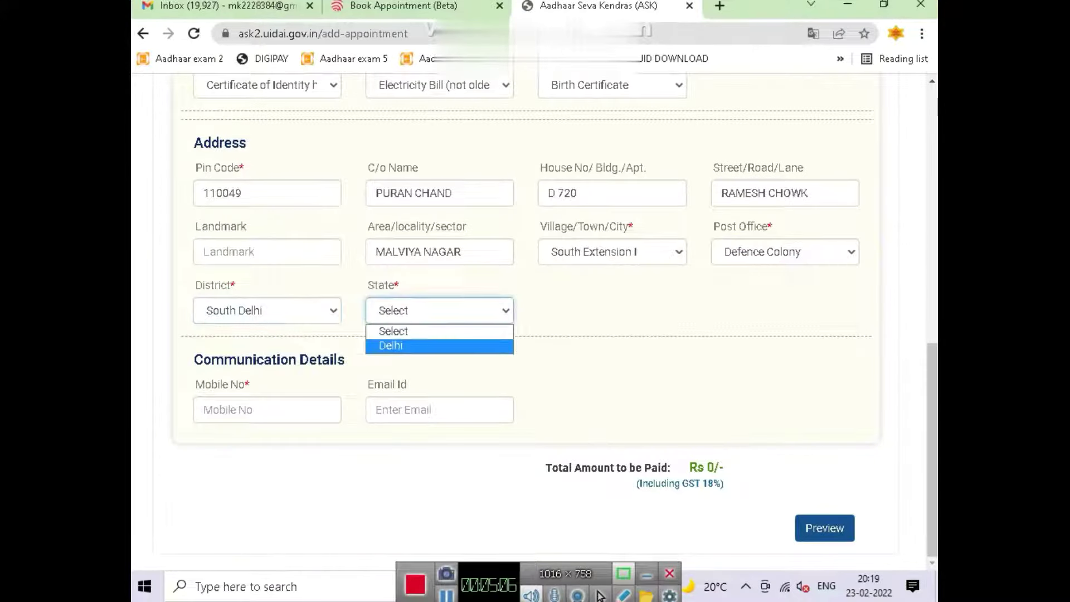
key("Return")
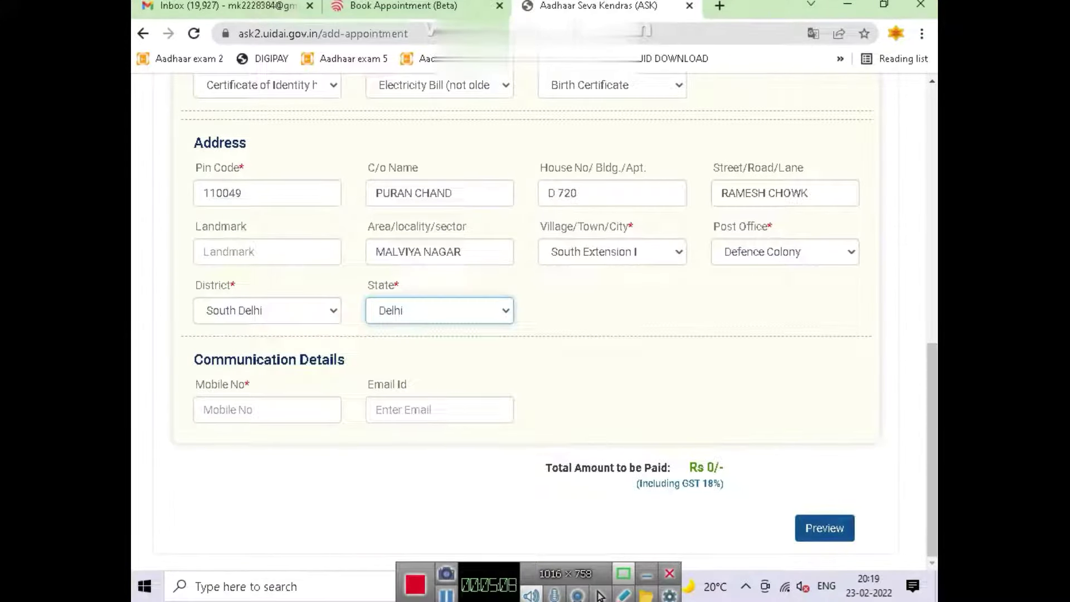
- Enter the applicant's mobile number under Communication Details
key("Tab")
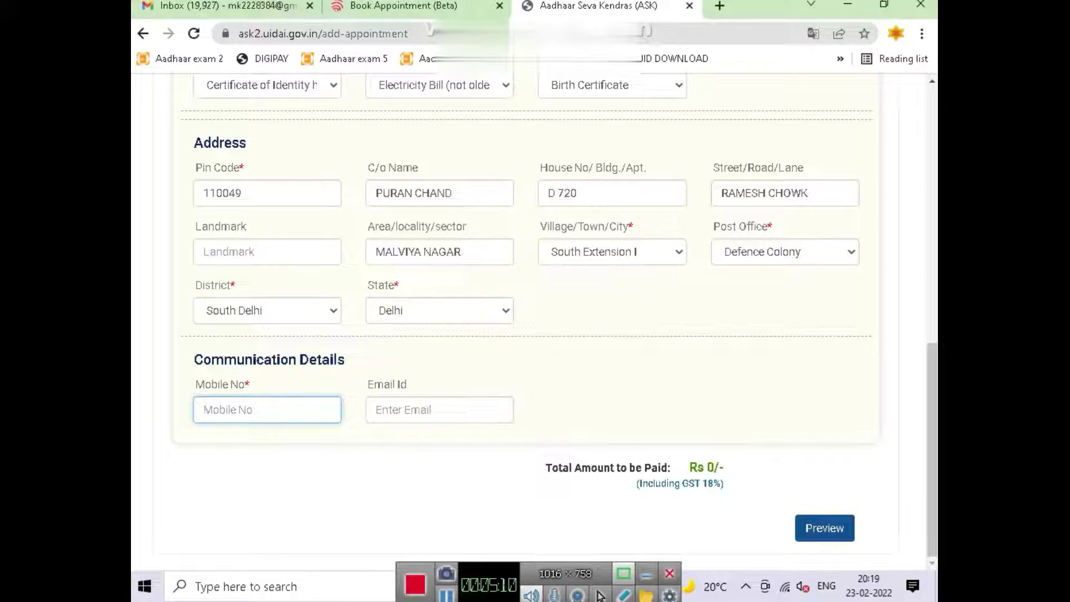
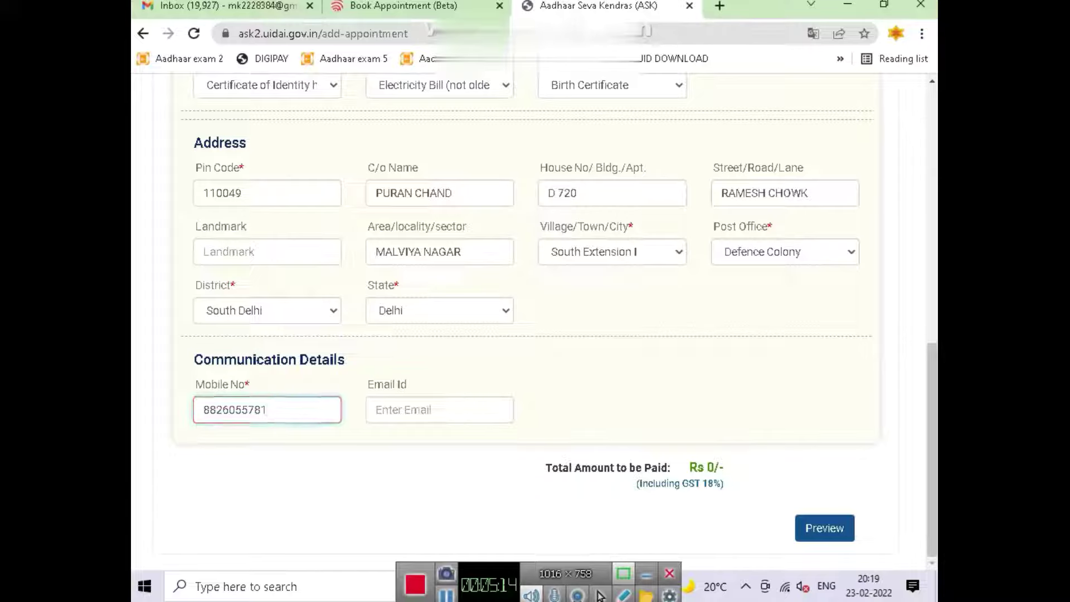
left_click(322, 359)
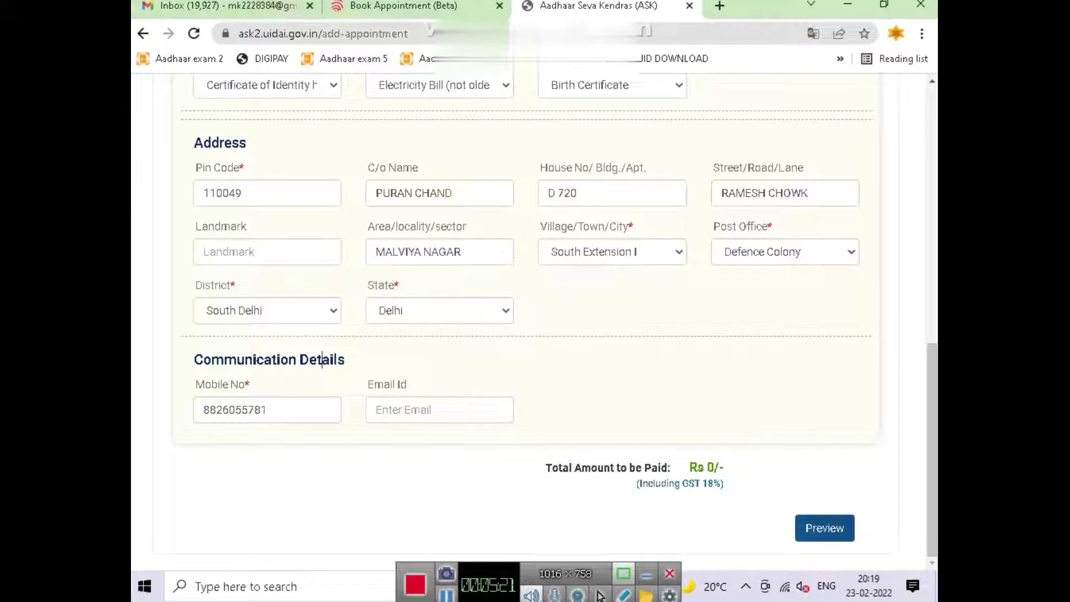
key("Tab")
key("Return")
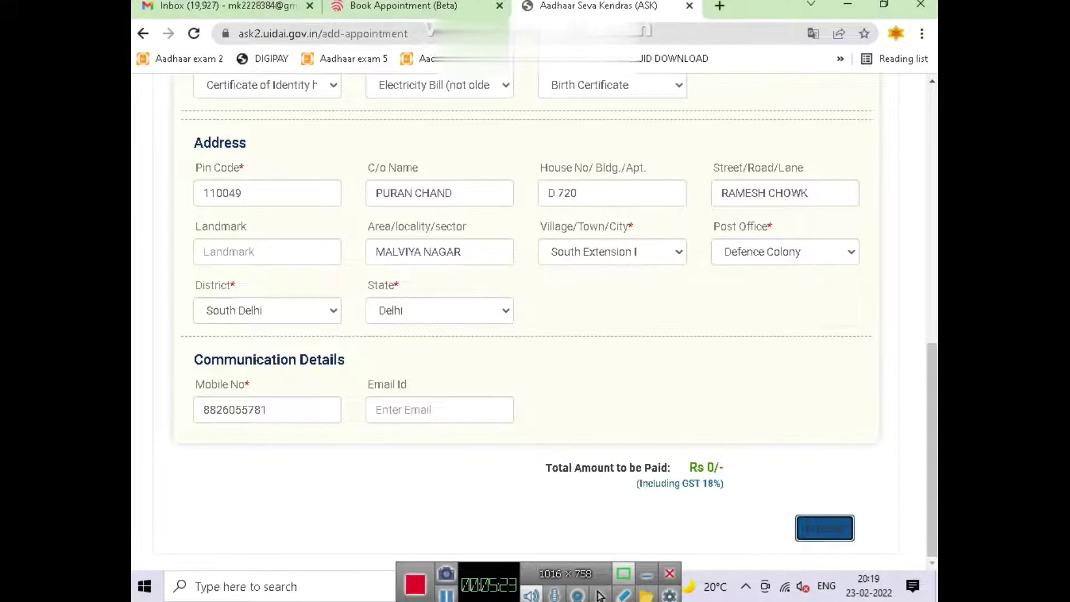
- Preview the entered applicant details, review them and confirm
scroll(322, 359, "down", 3)
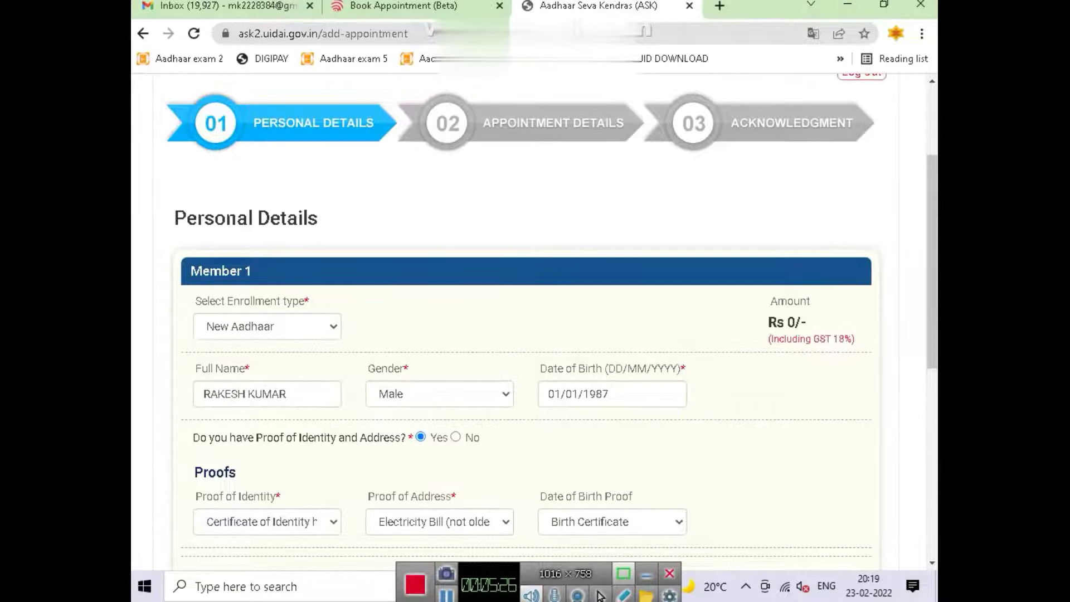
scroll(529, 324, "down", 3)
scroll(529, 324, "down", 3)
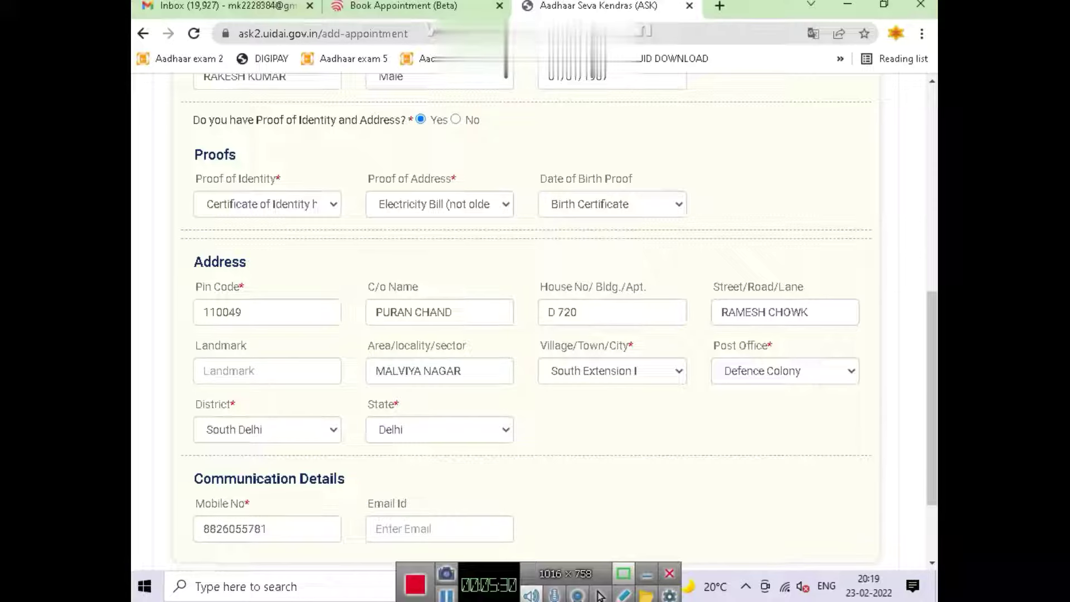
scroll(529, 324, "down", 2)
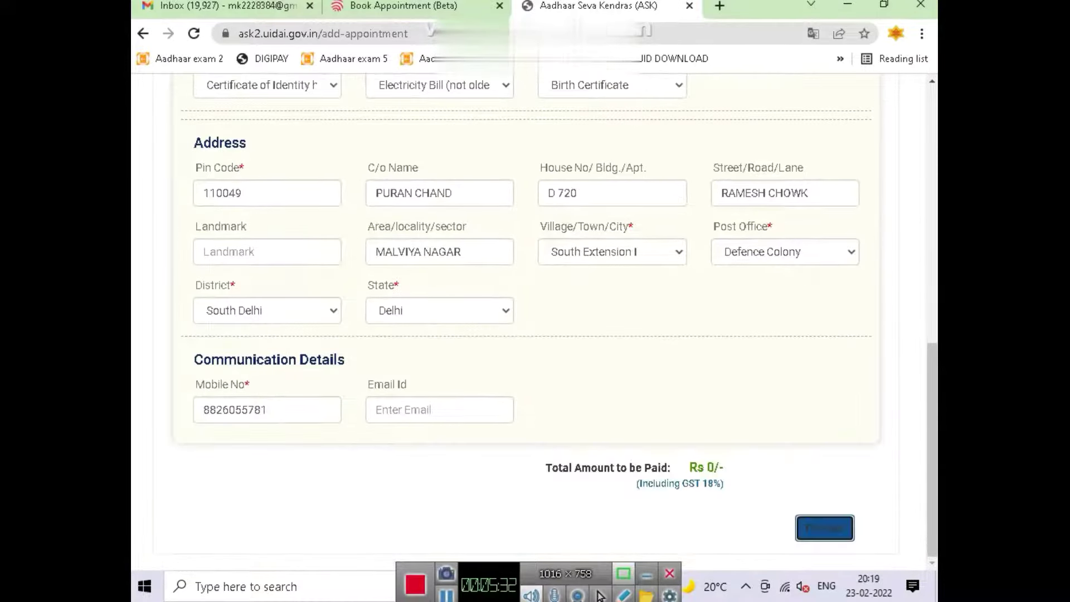
key("Return")
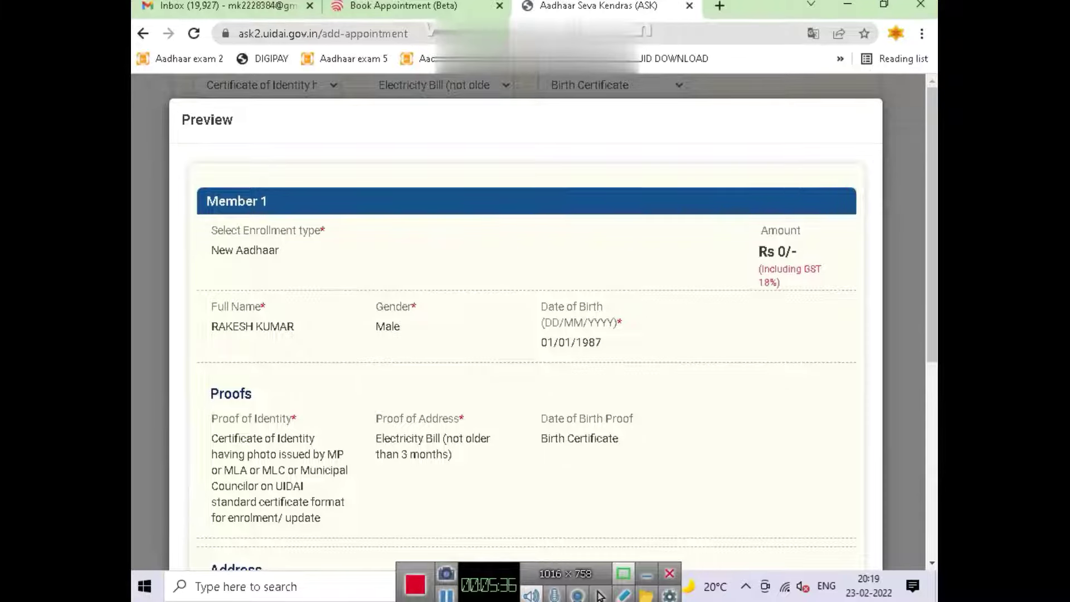
scroll(526, 323, "down", 1)
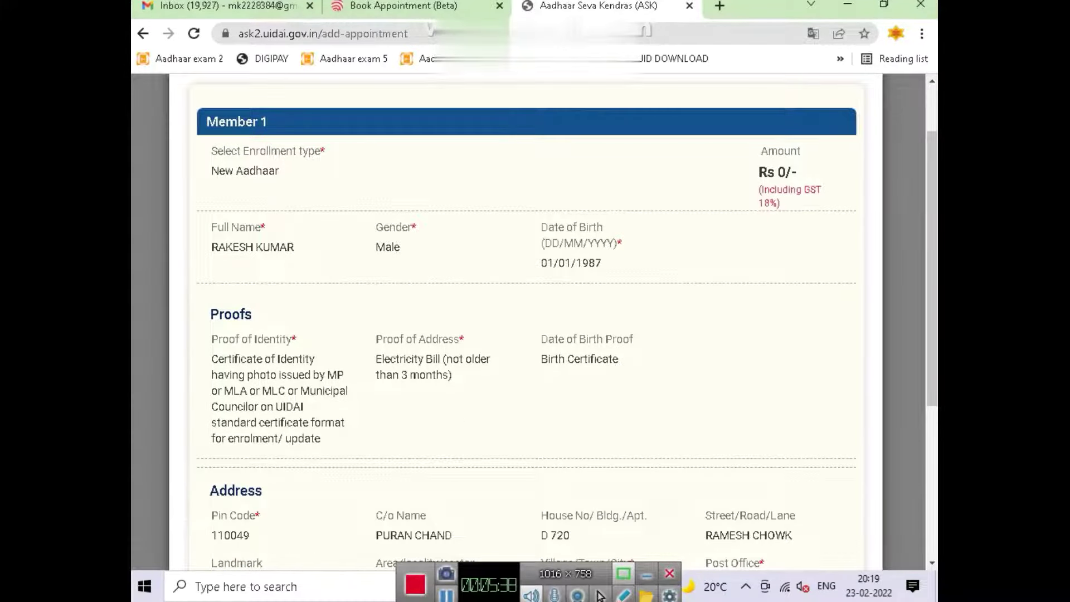
scroll(526, 323, "down", 2)
scroll(526, 323, "down", 2)
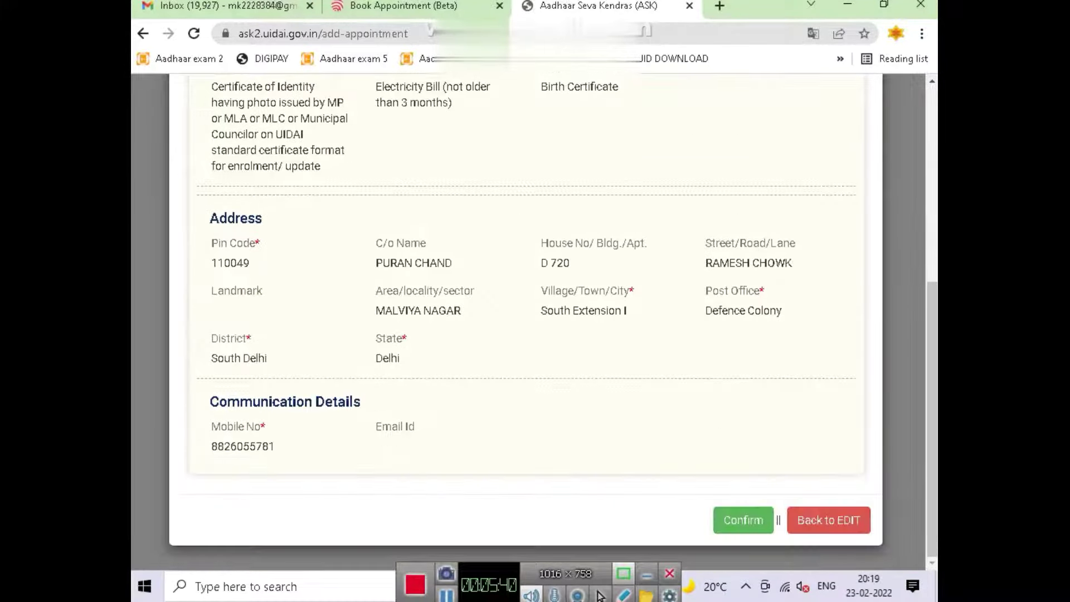
left_click(743, 520)
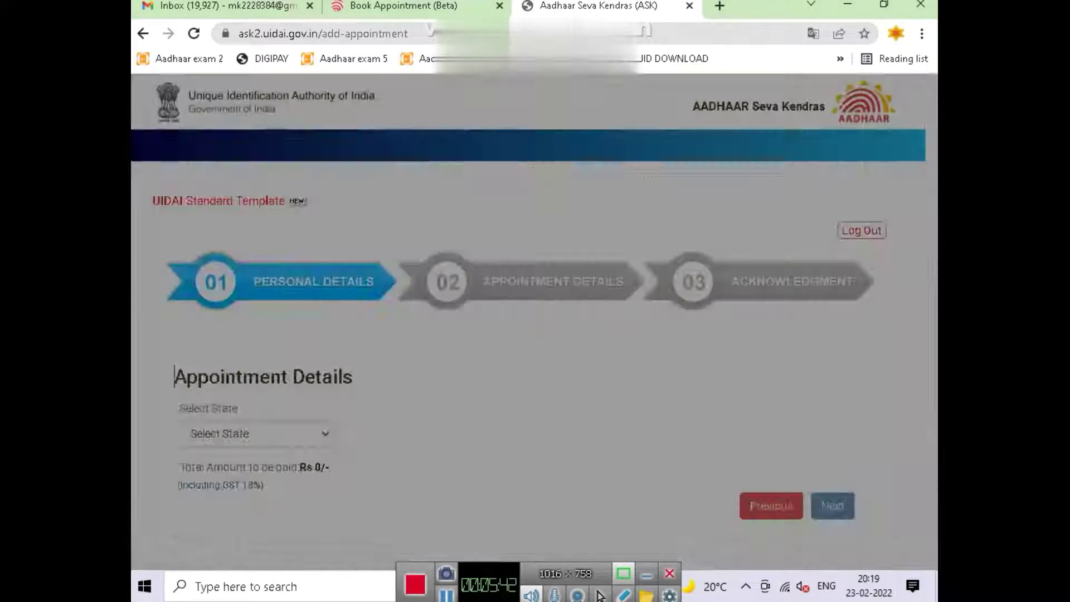
- Select Delhi as the state and city and ASKDelhi as the Aadhaar Seva Kendra branch
left_click(262, 425)
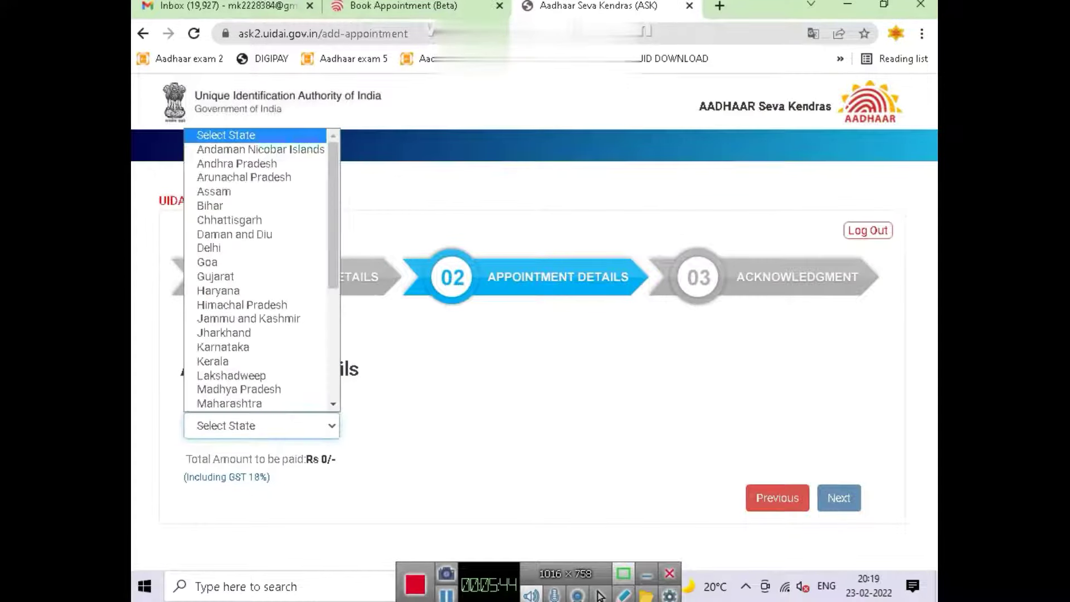
key("Return")
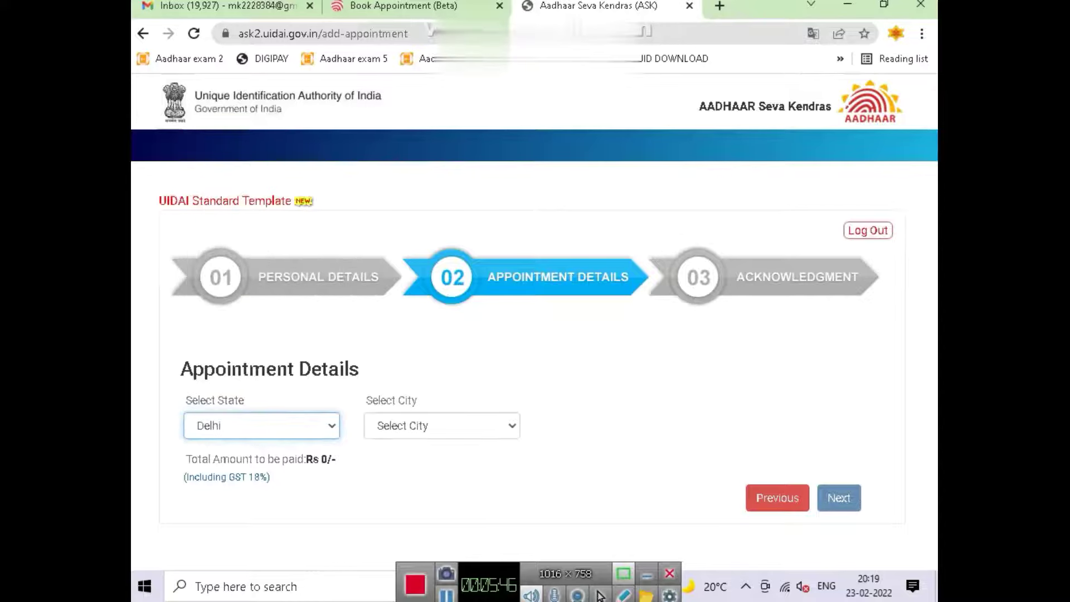
left_click(442, 425)
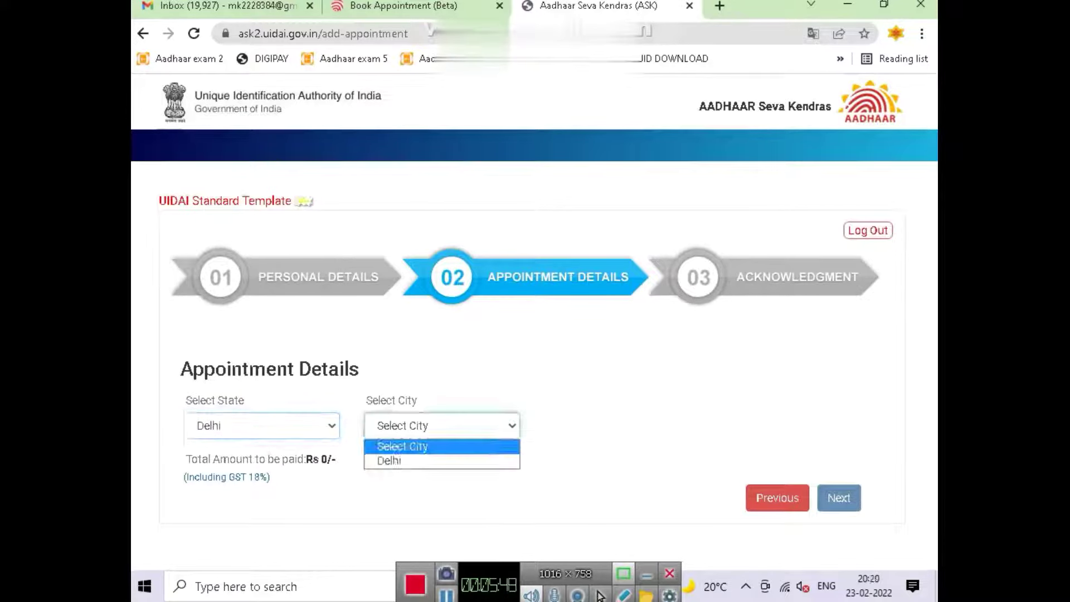
key("Down")
key("Escape")
key("Down")
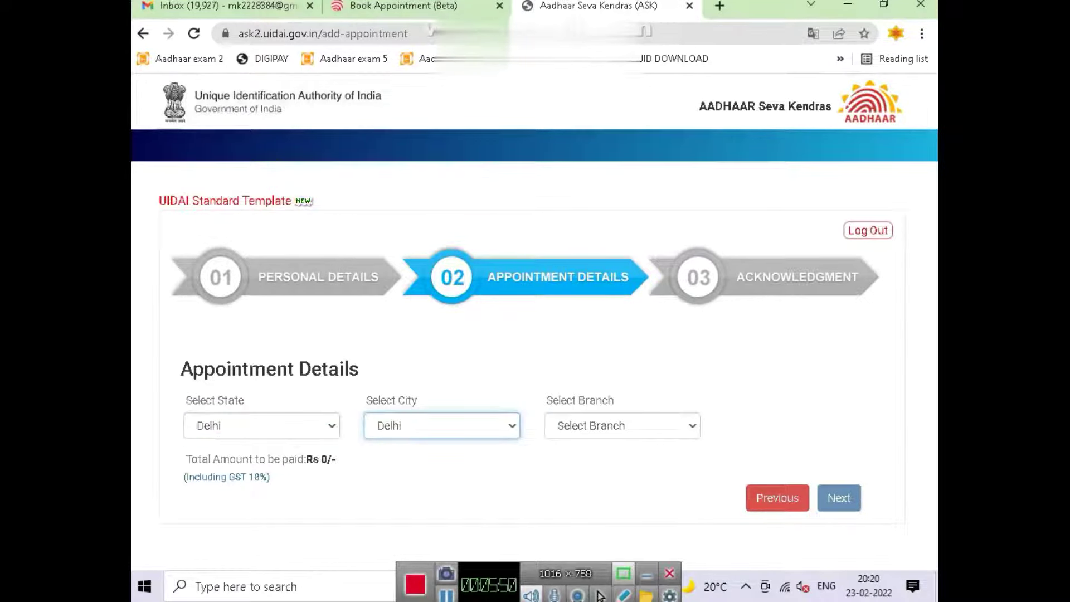
key("Tab")
key("alt+Down")
key("Down")
key("Return")
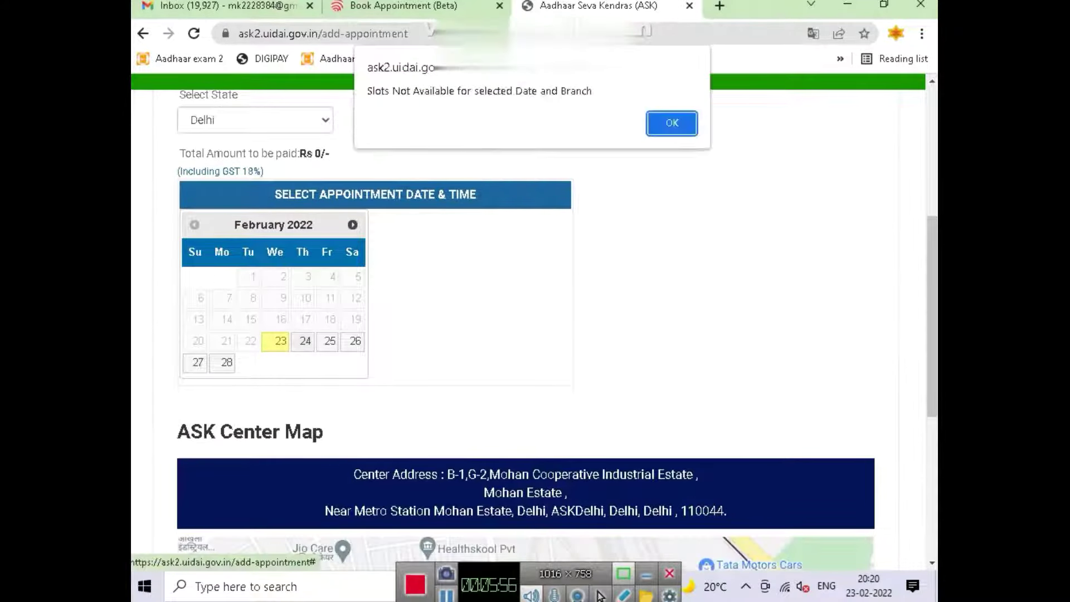
- Dismiss the no-slots notice and choose 24 February 2022 as the appointment date
key("Return")
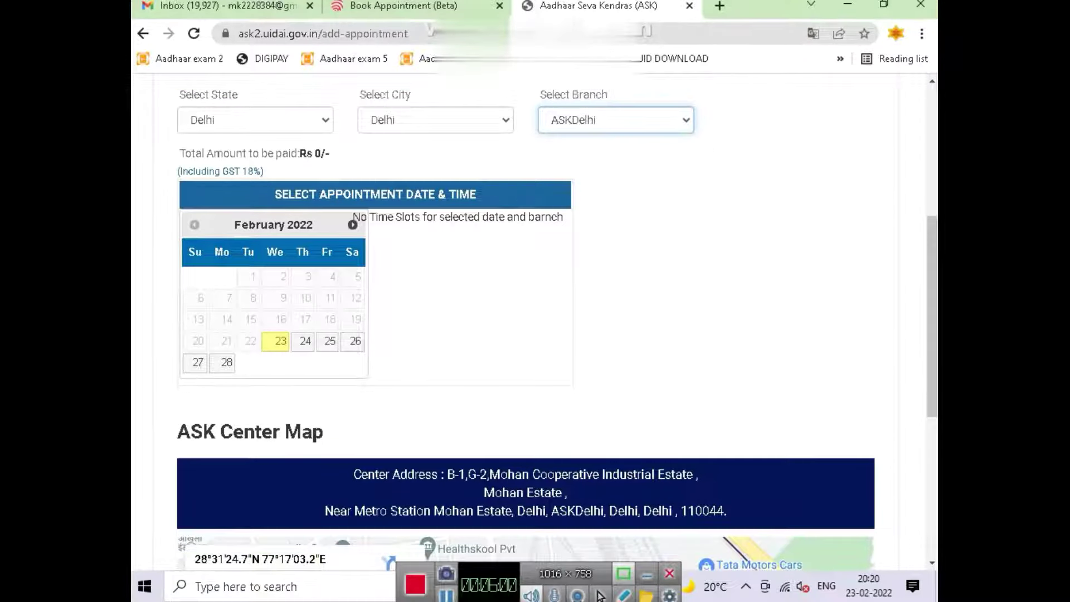
left_click(330, 340)
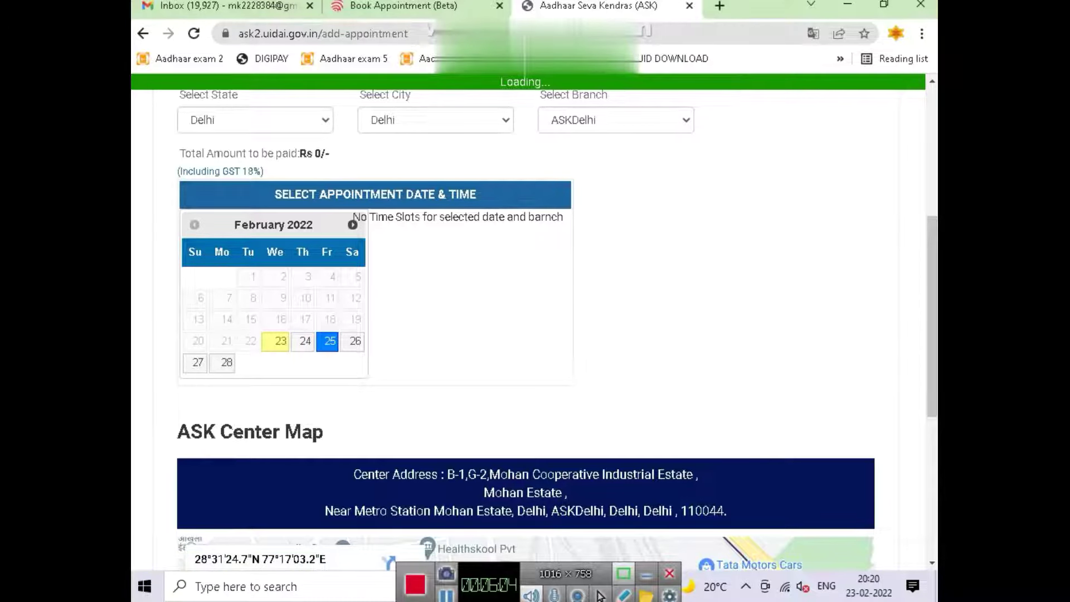
left_click(305, 340)
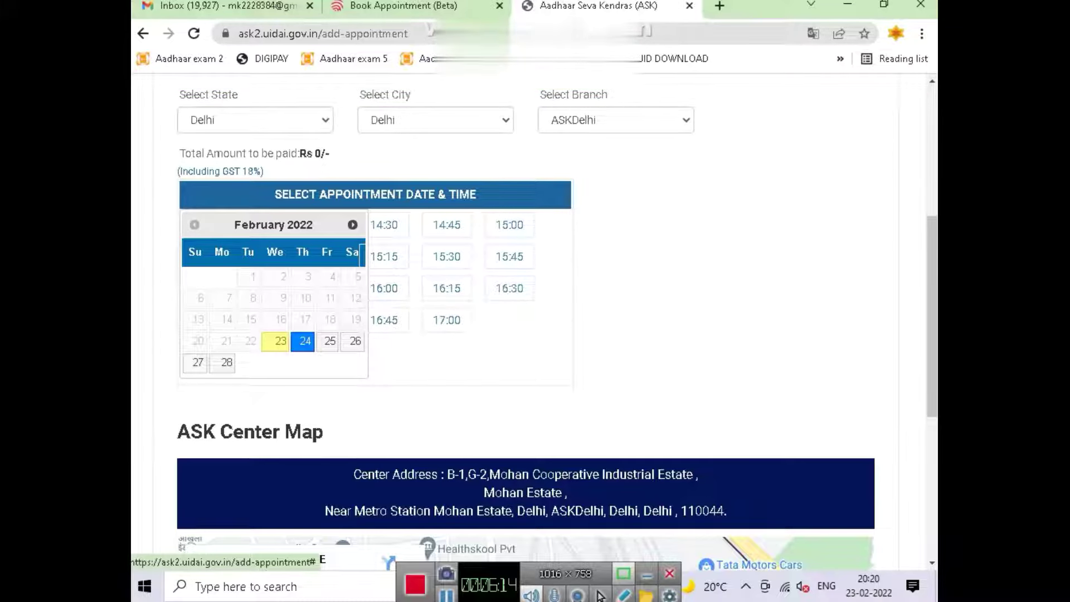
- Choose the 15:30 time slot and move focus to the Next button
left_click(453, 256)
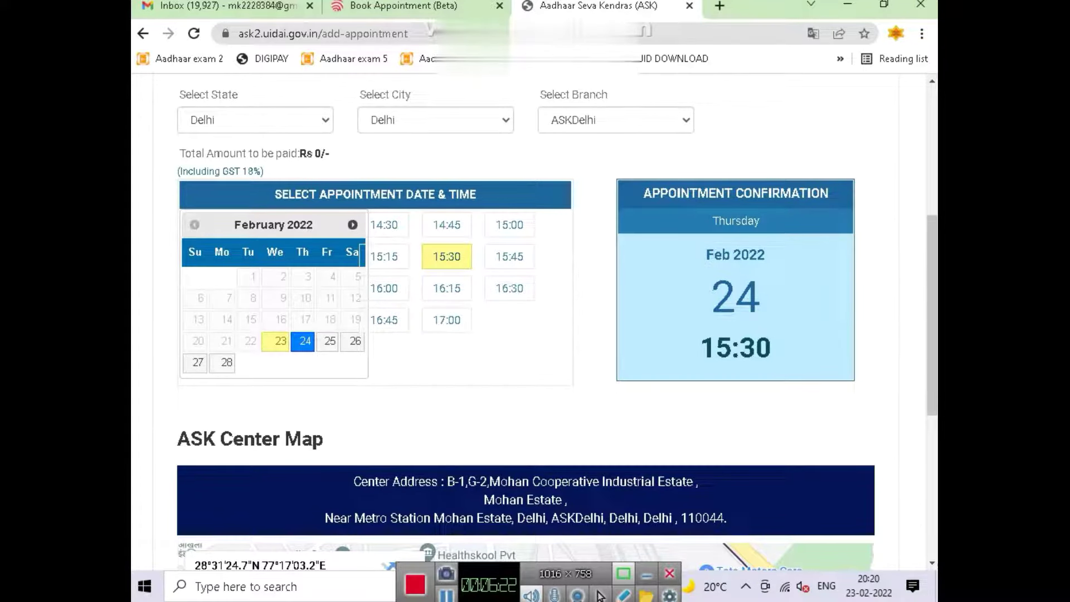
scroll(530, 324, "down", 3)
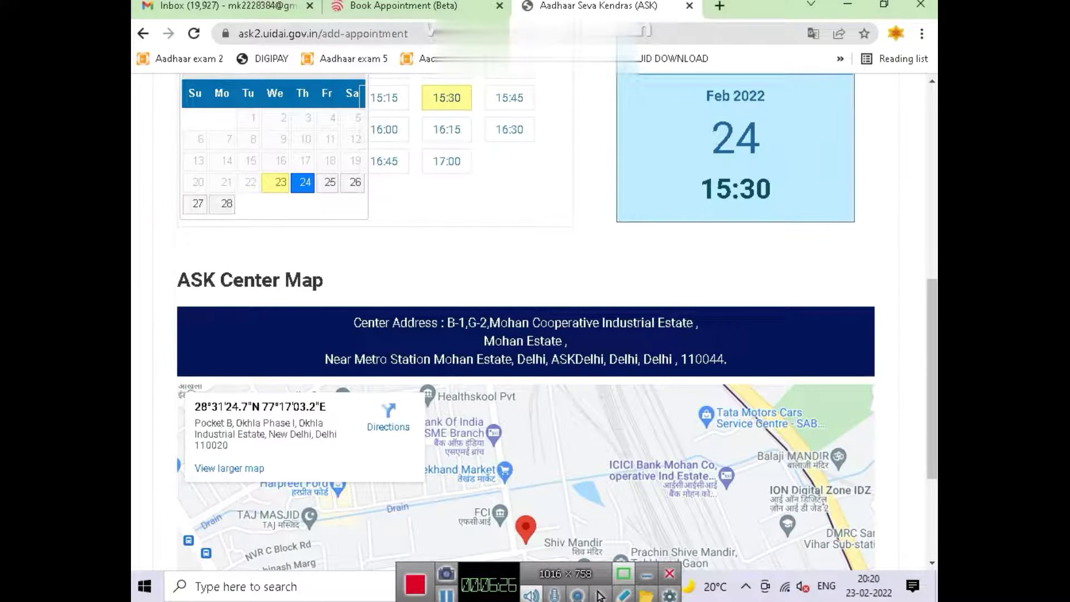
scroll(526, 351, "down", 4)
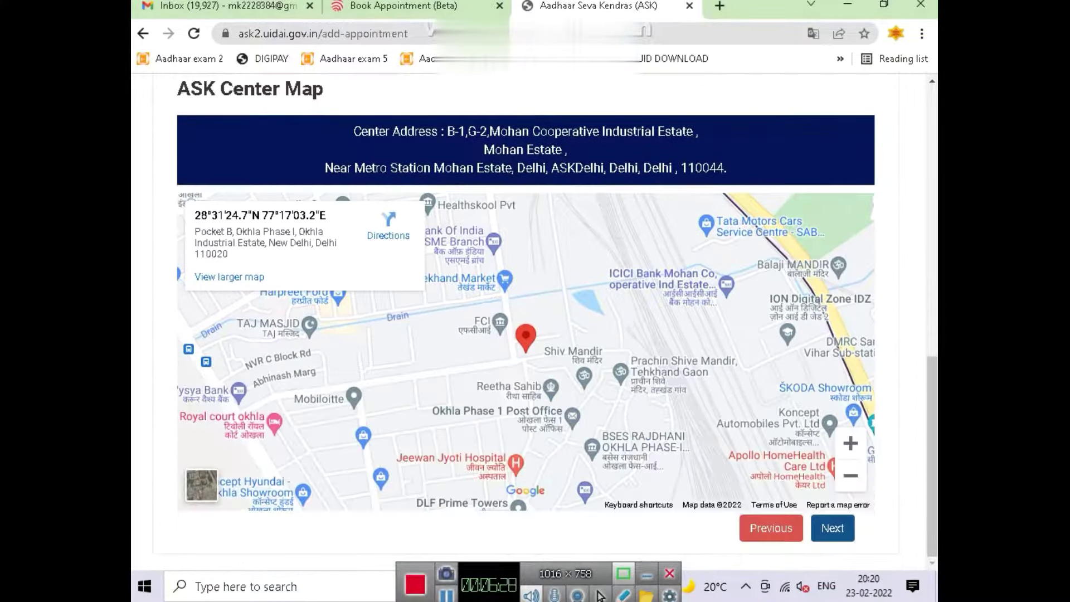
key("Tab")
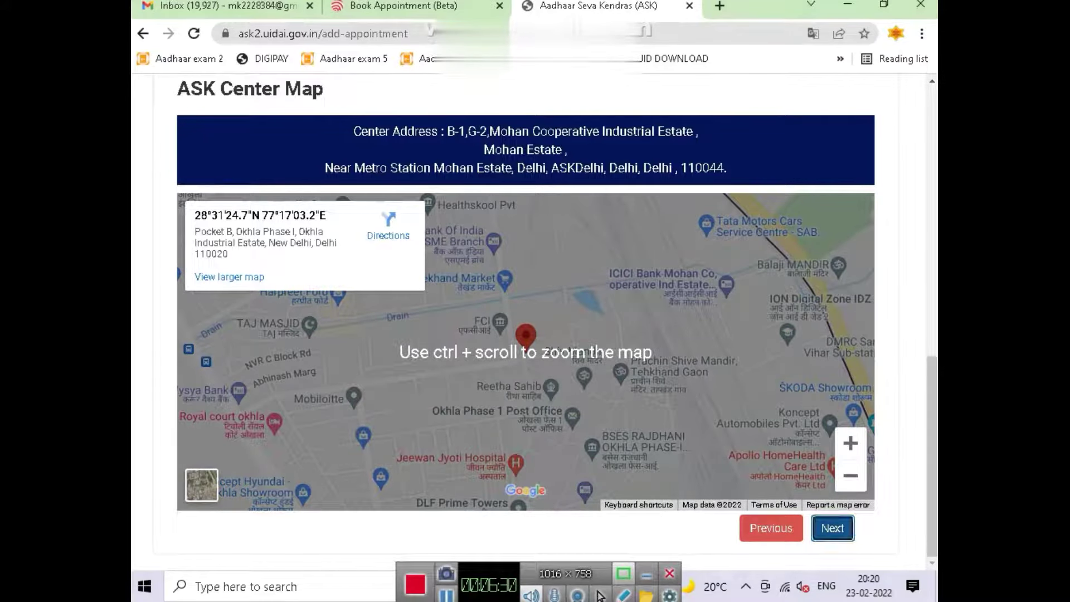
- Submit the 24 February 15:30 slot, acknowledge the appointment-fixed notice, and print the appointment slip
key("Return")
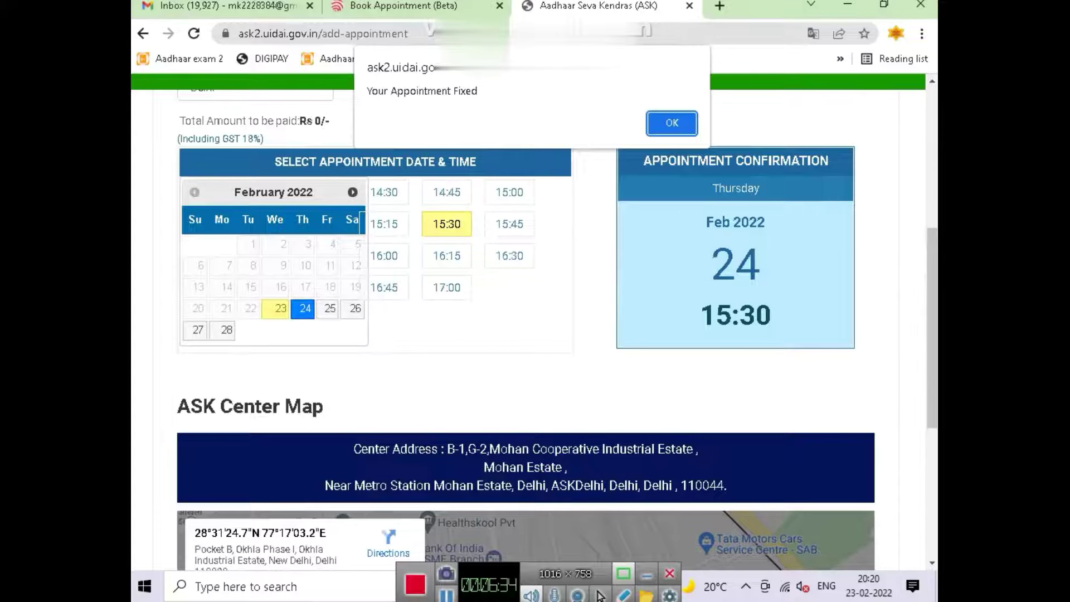
key("Return")
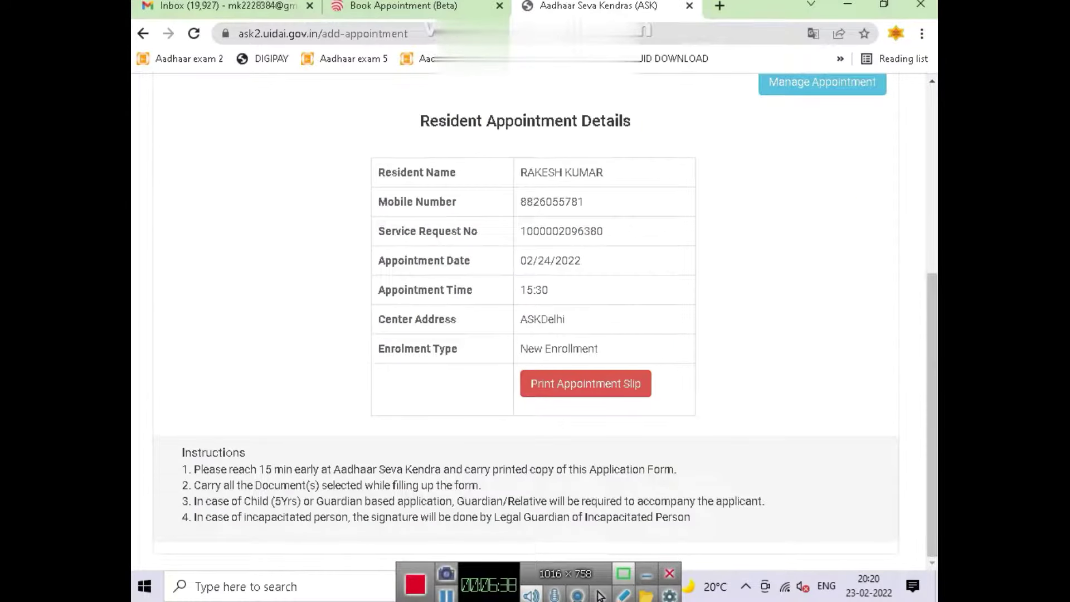
left_click(585, 383)
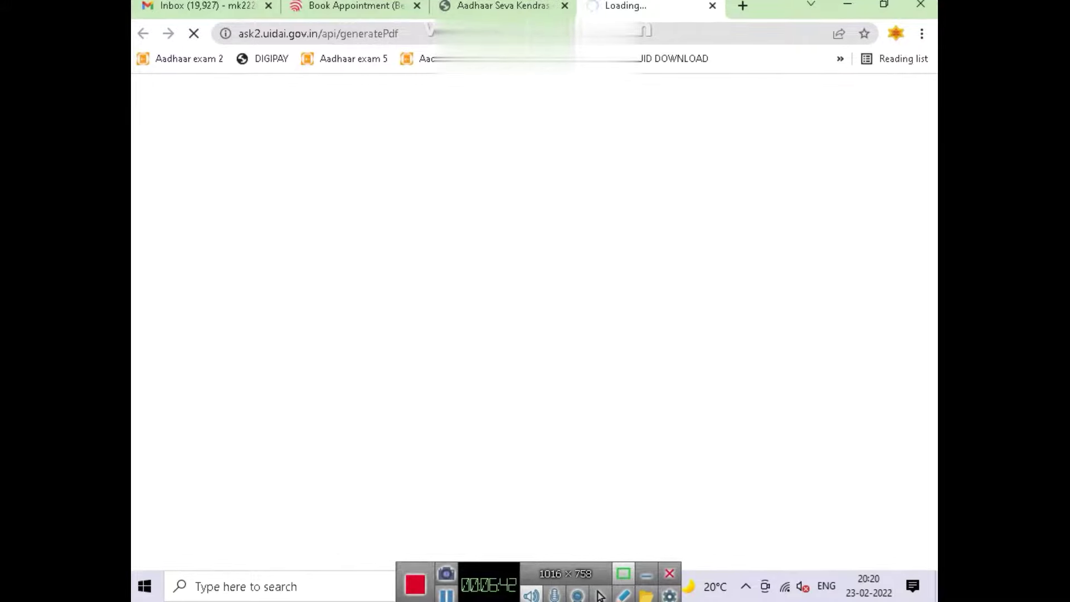
- Open the downloaded appointment slip PDF and scroll through the Aadhaar Enrolment Form
left_click_drag(503, 570, 503, 452)
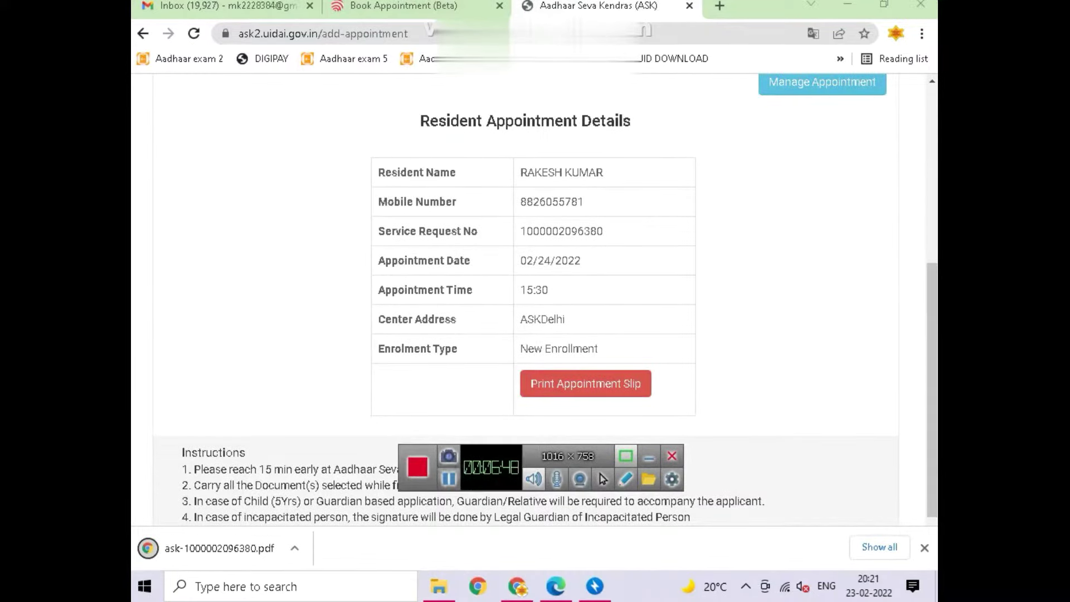
left_click(219, 548)
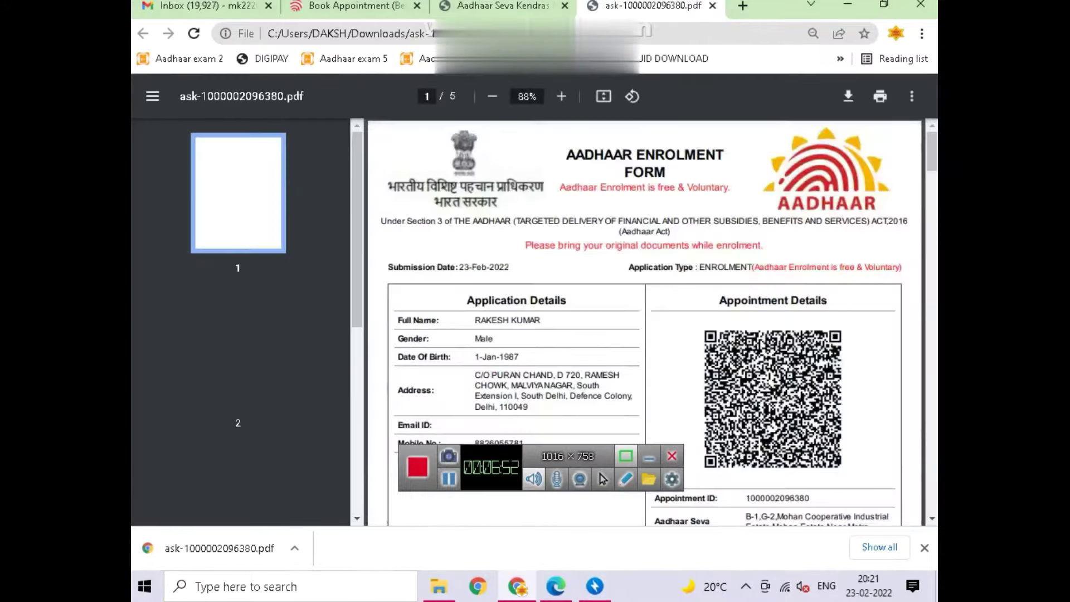
scroll(645, 324, "down", 3)
scroll(644, 323, "down", 9)
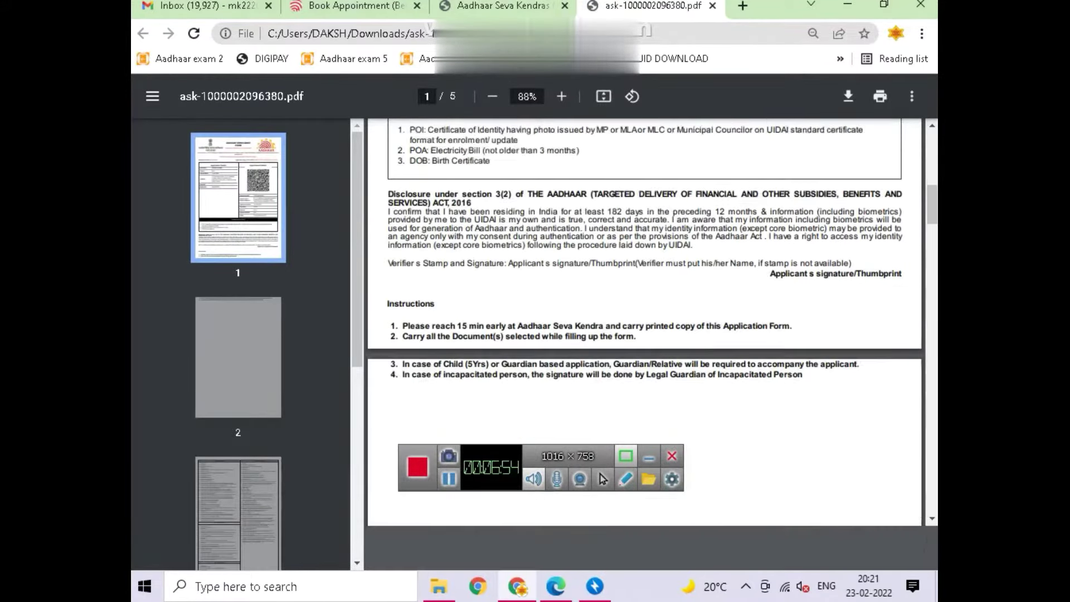
scroll(644, 323, "up", 9)
scroll(644, 323, "up", 3)
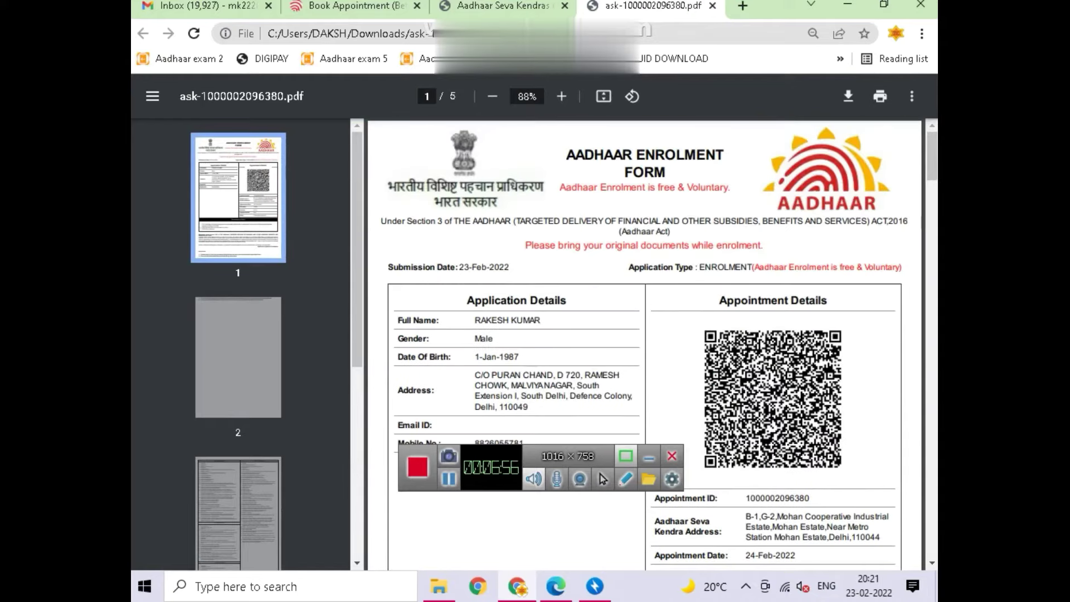